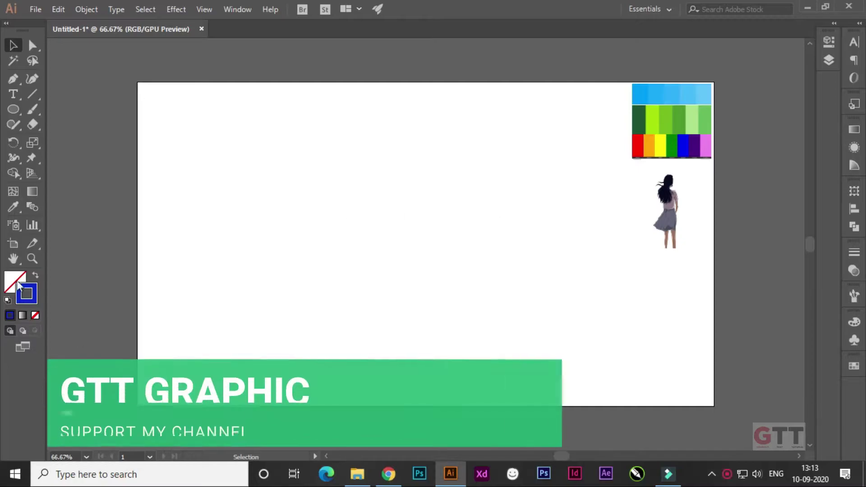
Draw a large circle on the artboard with a black stroke.
double_click(23, 297)
click(539, 306)
click(835, 155)
click(13, 109)
drag(299, 114, 550, 388)
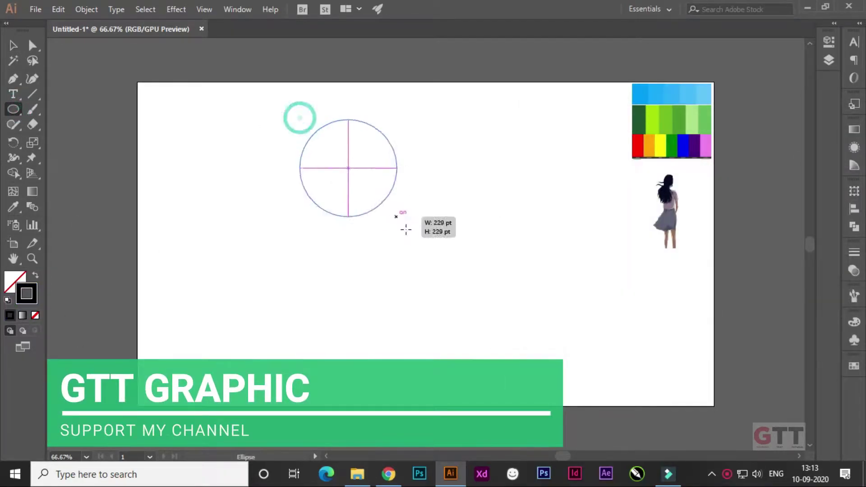
Reduce the circle's stroke weight to a thin outline.
click(828, 41)
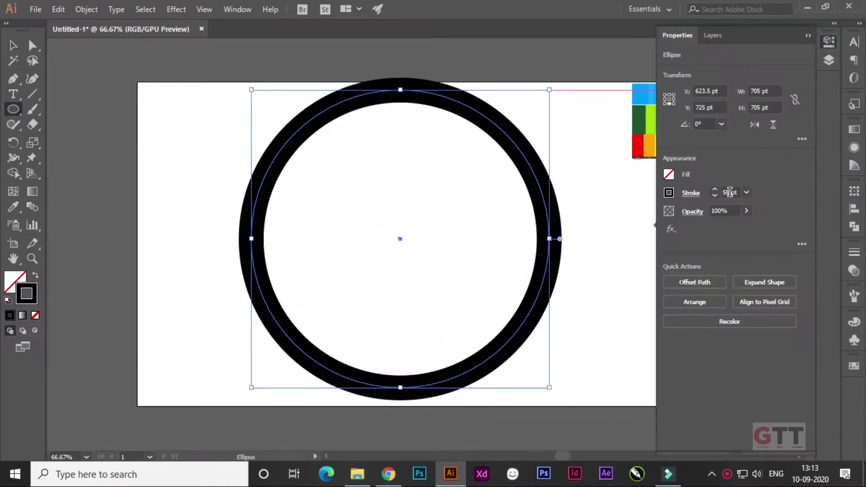
click(742, 191)
click(763, 305)
key(v)
click(243, 131)
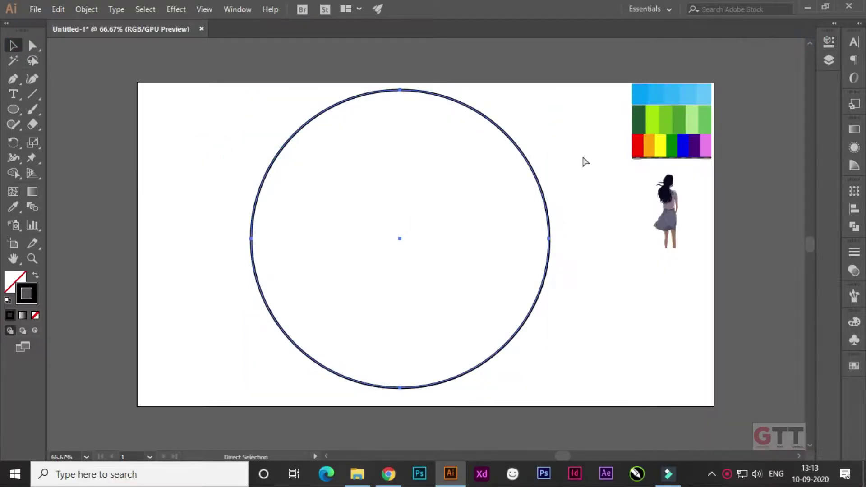
Alt-drag scaled copies inward, repeating to make four smaller concentric circles.
click(511, 138)
mouse_move(550, 90)
mouse_down()
mouse_move(546, 104)
mouse_move(500, 139)
mouse_move(514, 130)
mouse_up()
click(215, 122)
click(271, 258)
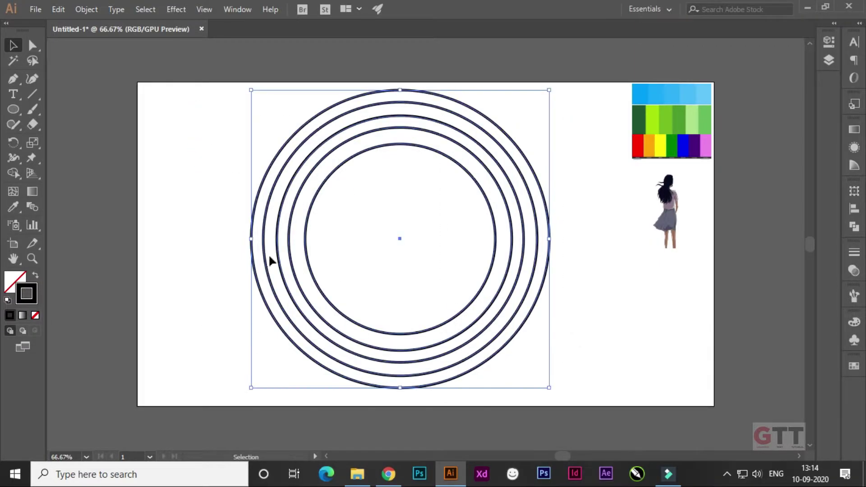
click(89, 232)
Fill the outer circle with the darkest blue from the swatch strip.
key(i)
scroll(370, 237, up, 3)
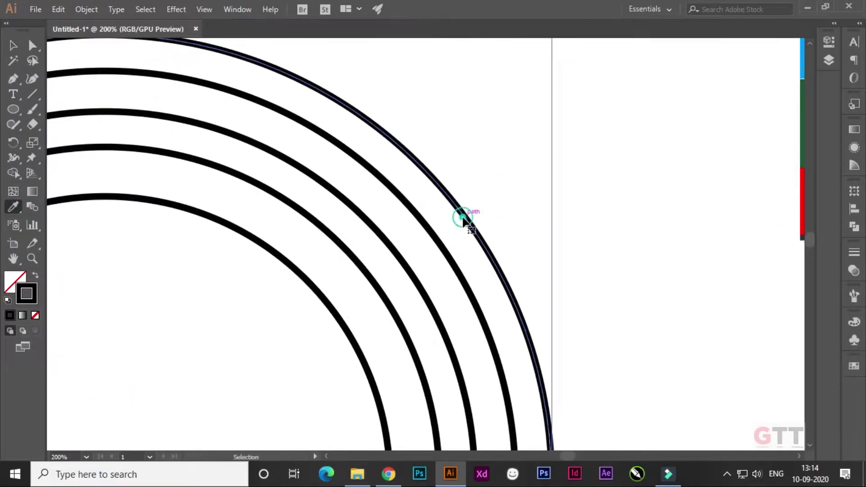
mouse_move(464, 217)
mouse_down()
mouse_move(543, 181)
mouse_move(425, 170)
mouse_up()
key(F6)
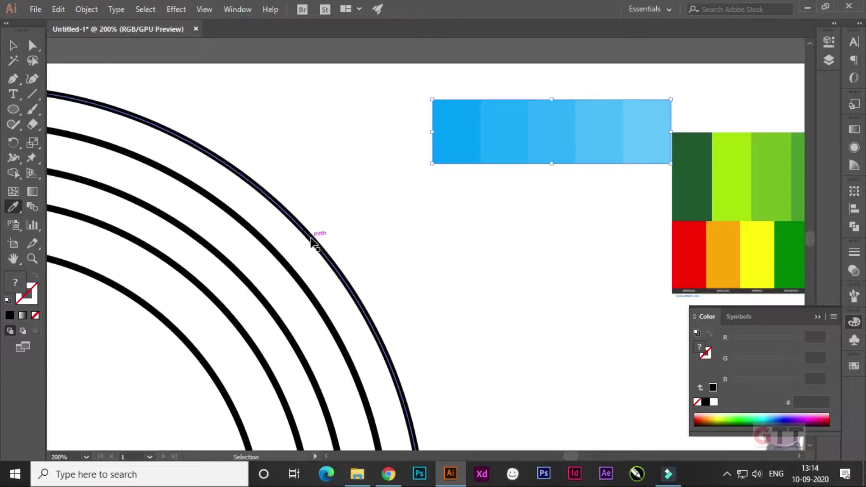
click(611, 121)
Fill the inner circles with lighter blues, including 62C4FF.
mouse_move(359, 199)
mouse_down()
mouse_move(491, 181)
mouse_move(428, 170)
mouse_up()
click(647, 118)
ctrl+click(309, 226)
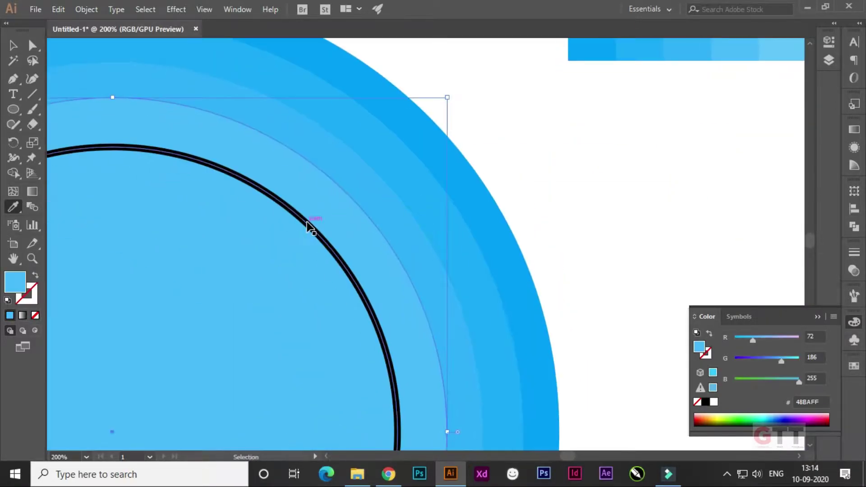
click(662, 138)
Zoom out and select all the concentric circles.
key(v)
key(ctrl+minus)
key(ctrl+minus)
key(ctrl+minus)
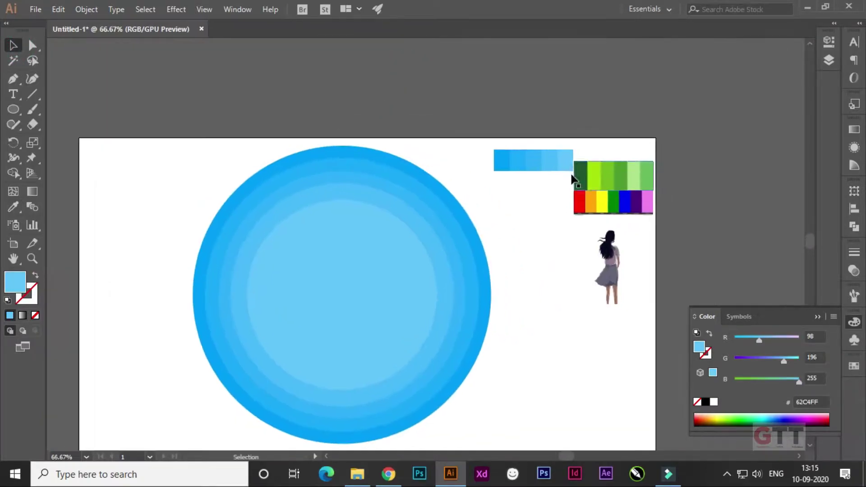
click(535, 181)
drag(471, 198, 539, 350)
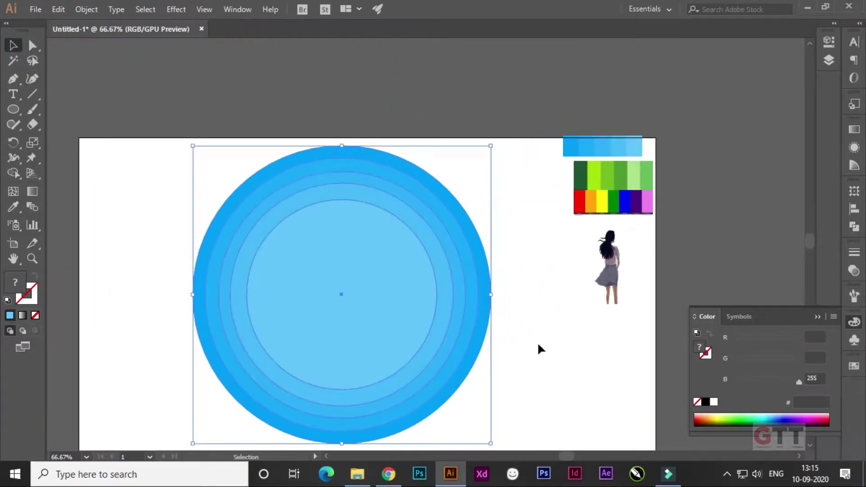
Apply a Drop Shadow effect to the selected rings.
click(855, 225)
right_click(285, 228)
click(415, 329)
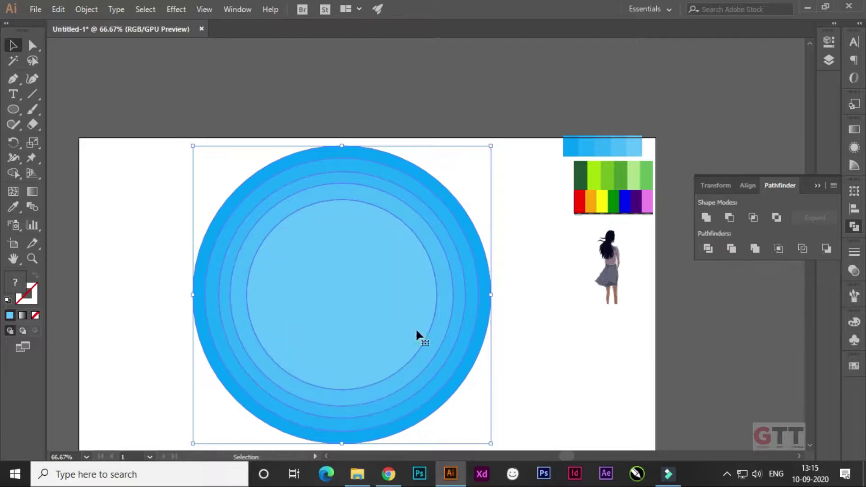
click(854, 147)
click(730, 258)
click(663, 265)
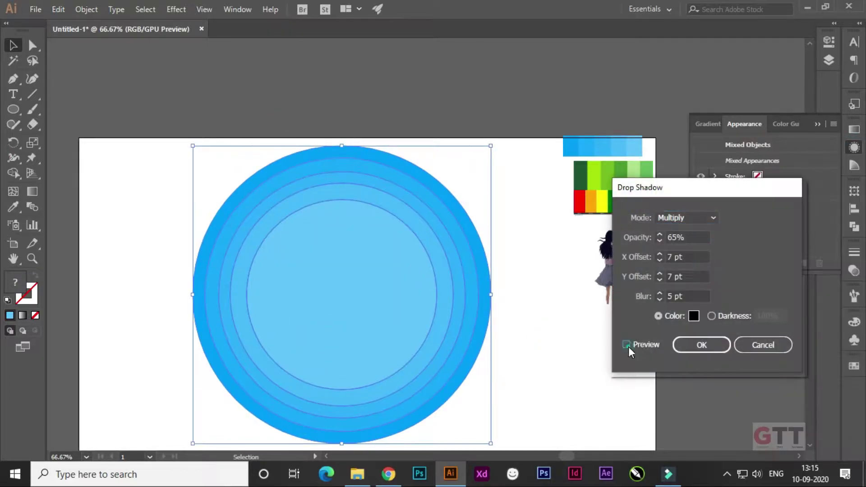
click(627, 344)
click(724, 344)
Zoom in on the rings and send the inner ring one level backward.
click(636, 321)
right_click(391, 266)
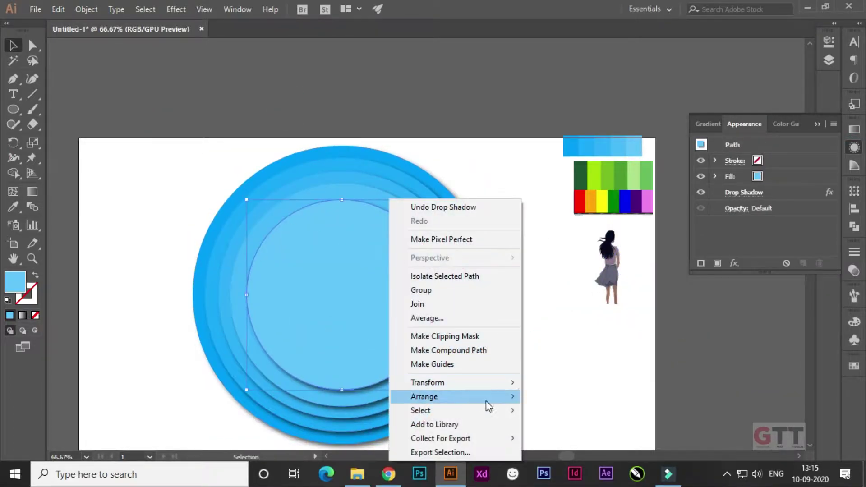
key(Escape)
scroll(454, 282, up, 1)
scroll(459, 249, up, 1)
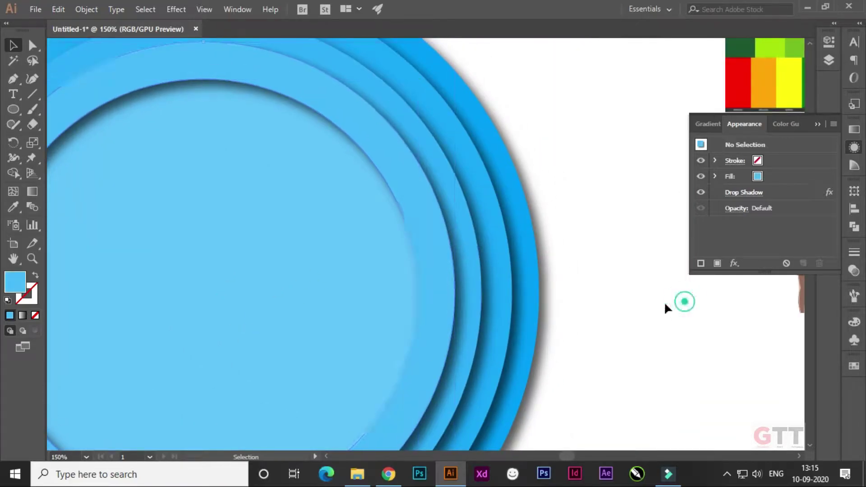
right_click(473, 288)
click(636, 246)
click(607, 285)
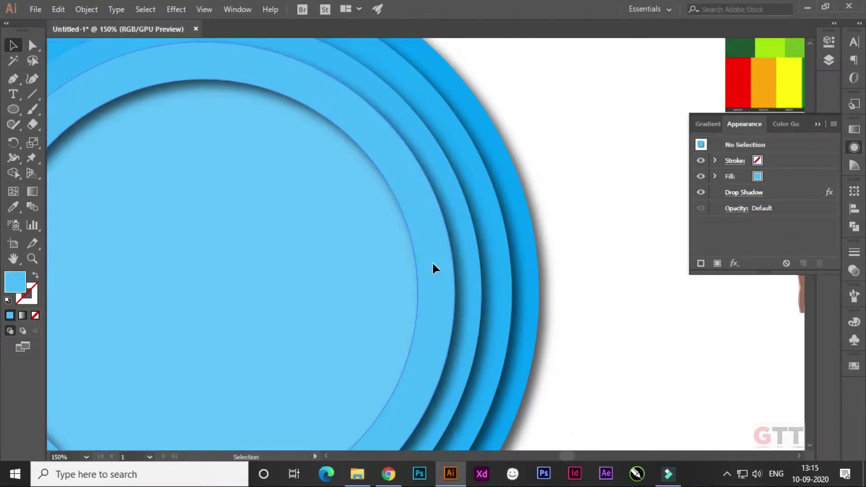
Restack the outer ring with Send to Back and Bring Forward.
click(432, 261)
right_click(473, 255)
click(671, 423)
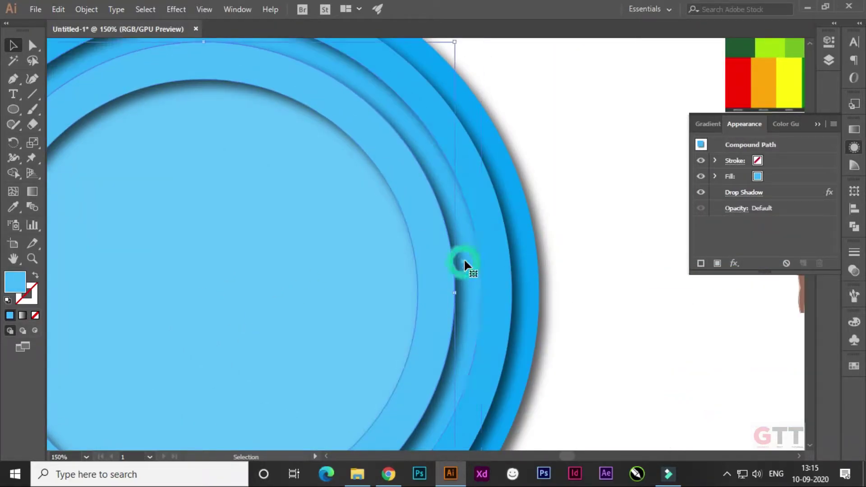
right_click(464, 261)
click(651, 398)
click(564, 319)
right_click(536, 307)
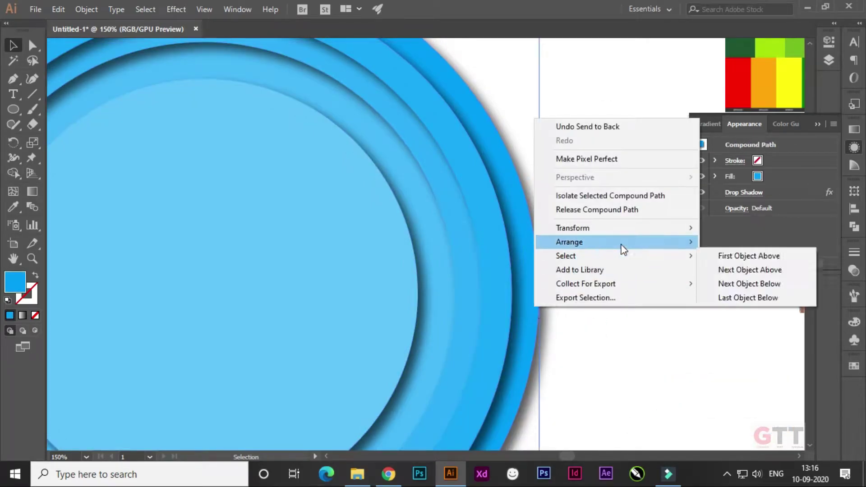
click(560, 314)
right_click(541, 311)
click(450, 270)
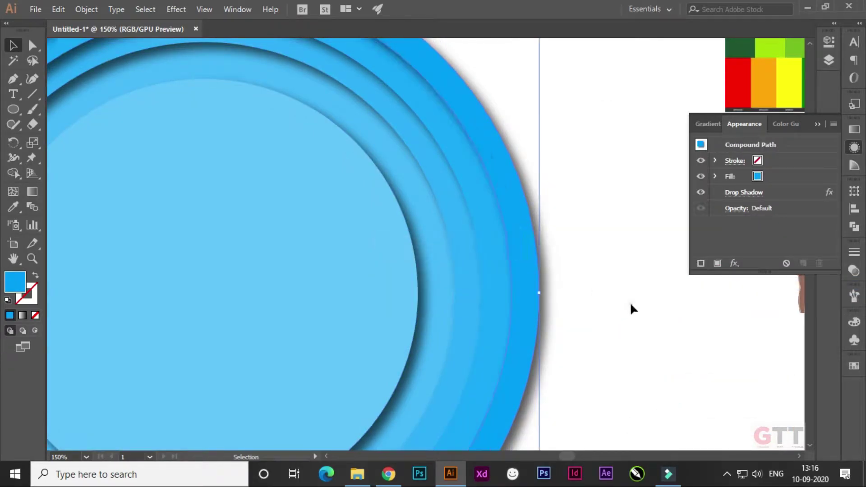
Zoom out and check the rings' shadow stacking.
key(ctrl+minus)
right_click(361, 263)
key(Escape)
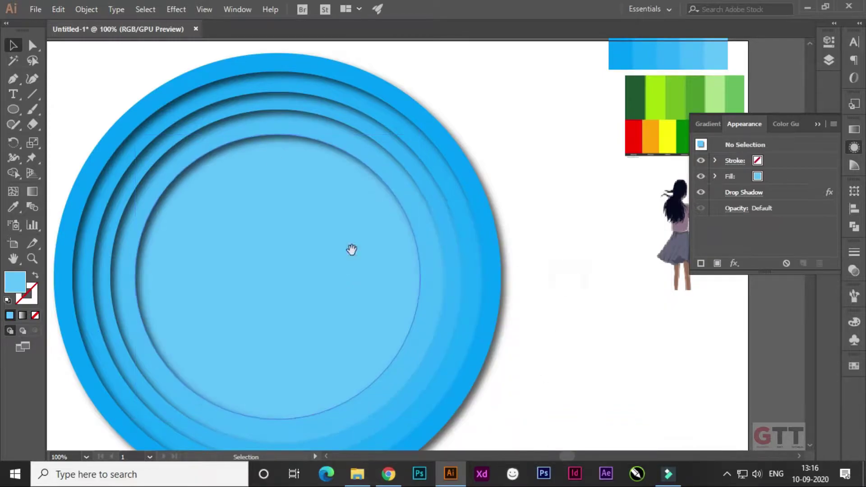
click(426, 332)
scroll(427, 332, down, 3)
click(616, 332)
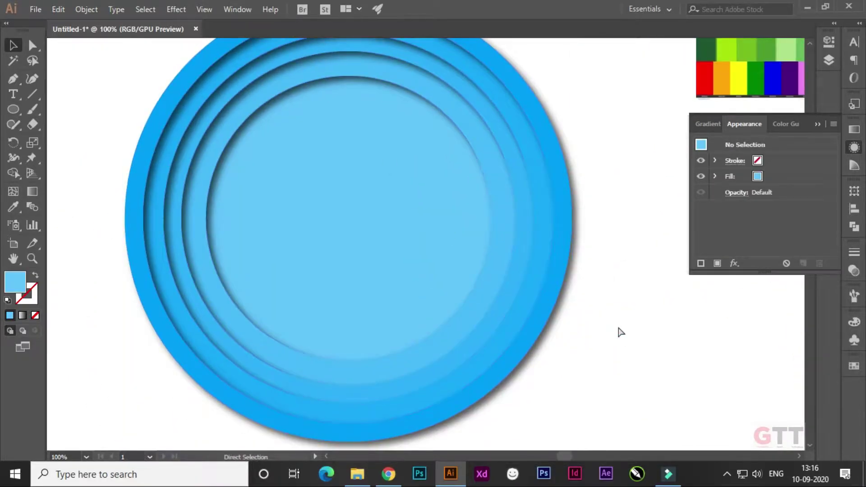
click(154, 127)
Start the hill's curved top edge with the Pen tool on the inner circle.
key(ctrl+z)
key(ctrl+minus)
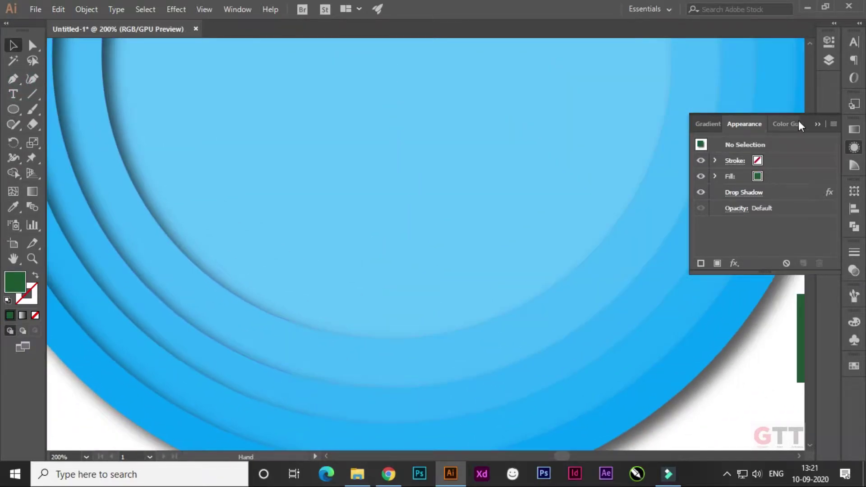
drag(438, 200, 505, 184)
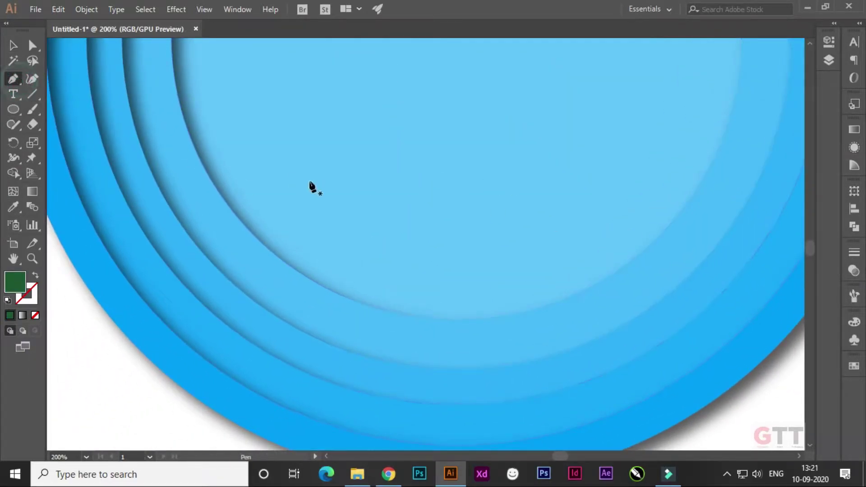
drag(311, 187, 248, 205)
drag(311, 218, 319, 219)
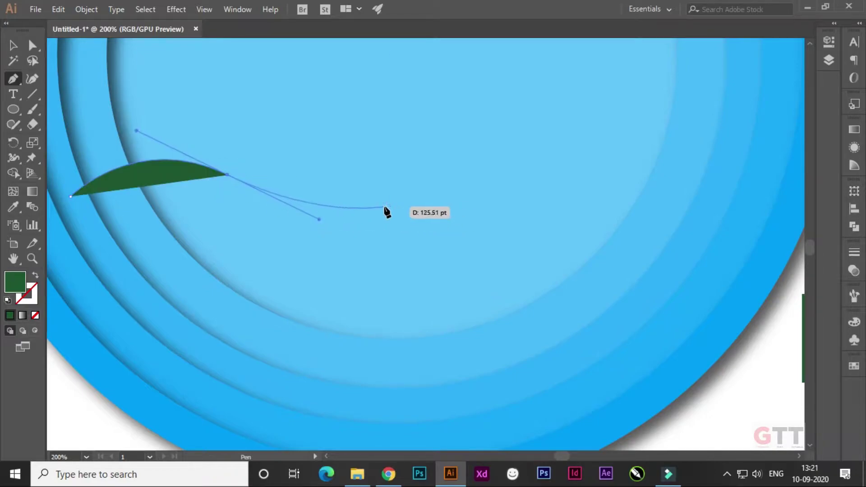
mouse_move(374, 196)
mouse_down()
mouse_move(519, 157)
mouse_move(611, 194)
mouse_up()
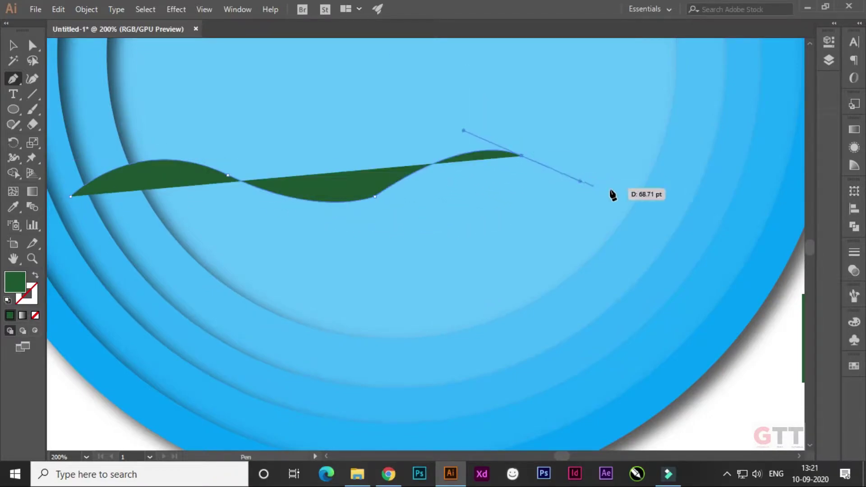
key(ctrl+z)
key(ctrl+z)
key(ctrl+z)
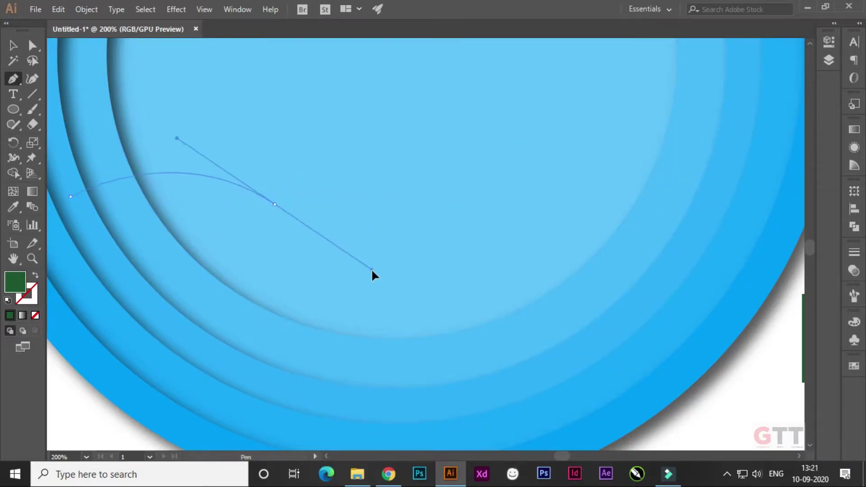
Add the hill's wavy humps and lower edge anchors, closing the shape.
click(456, 205)
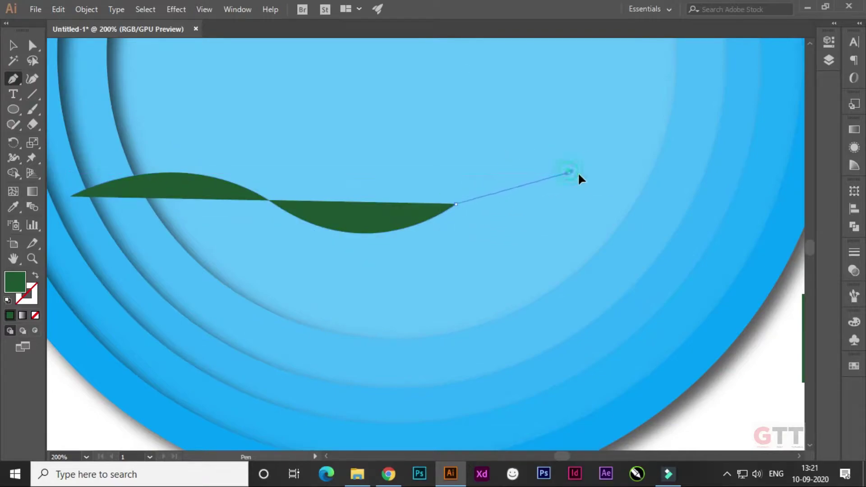
drag(568, 171, 690, 200)
key(ctrl+z)
click(677, 199)
click(619, 263)
click(509, 335)
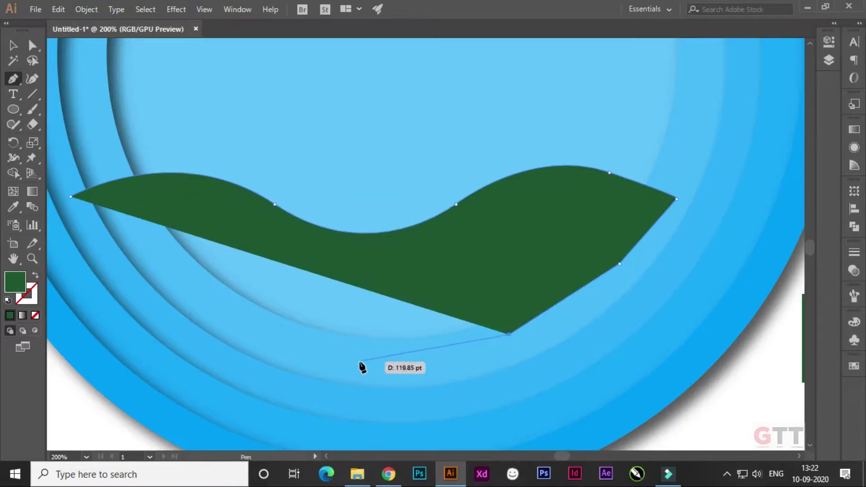
click(359, 361)
click(243, 319)
drag(85, 195, 92, 190)
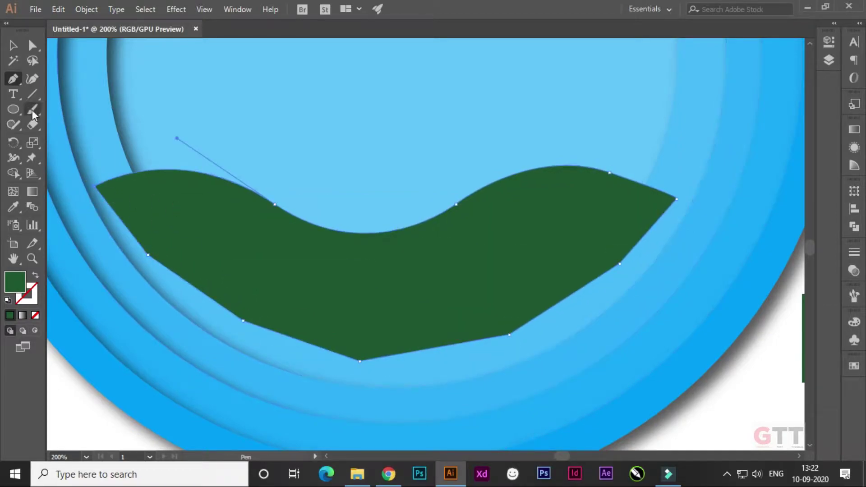
Move the hill down into place inside the inner circle.
key(v)
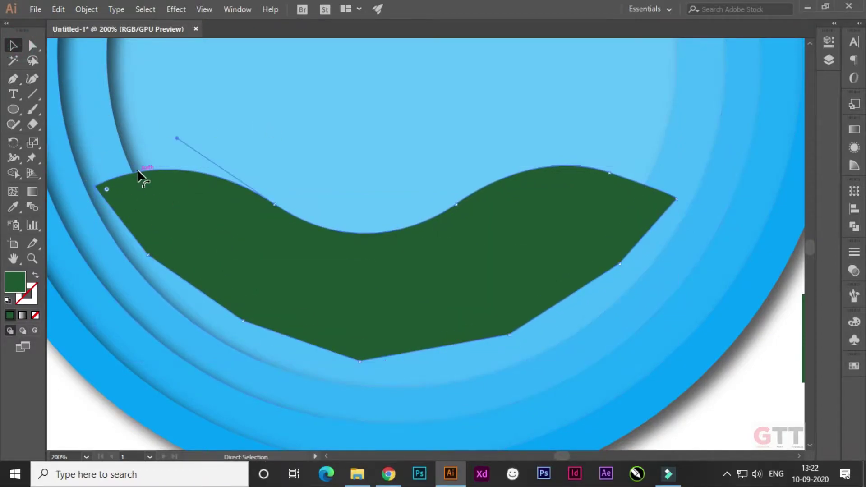
drag(141, 177, 139, 207)
click(717, 397)
click(491, 289)
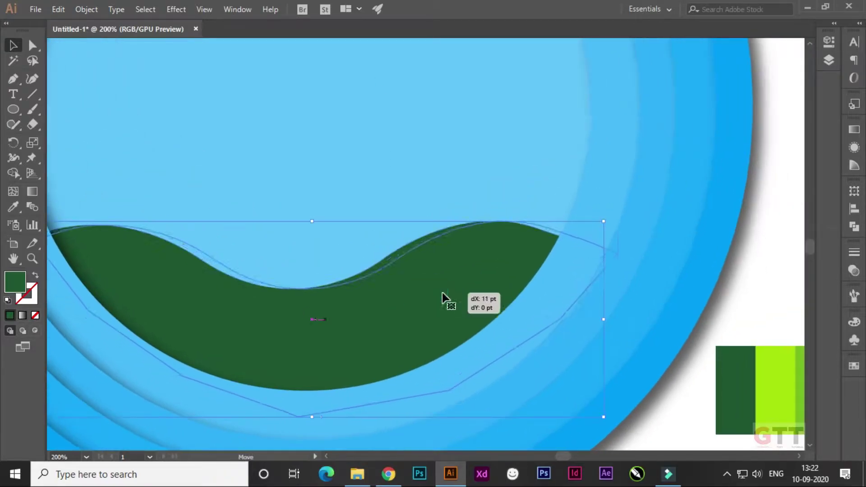
Give the hill a drop shadow with X offset 4 pt and Y offset -3 pt.
key(shift+F6)
click(720, 258)
click(685, 262)
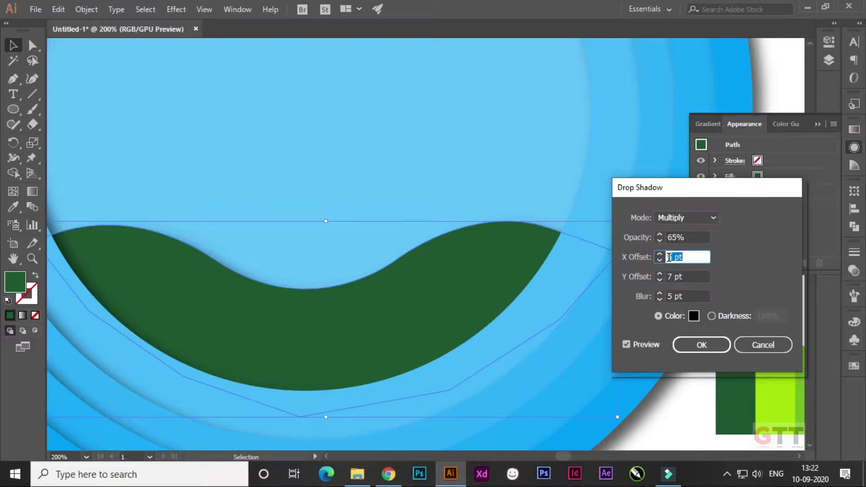
key(Tab)
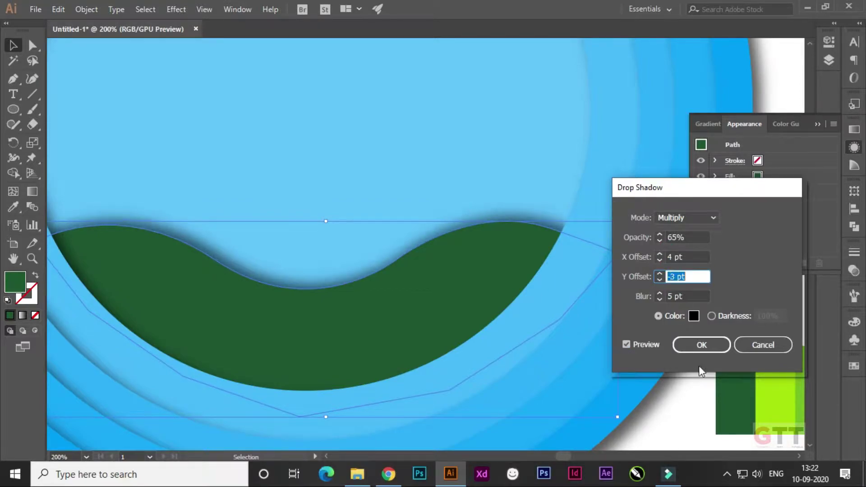
click(701, 345)
Trace the front hill's wavy top edge with the Pen tool.
key(p)
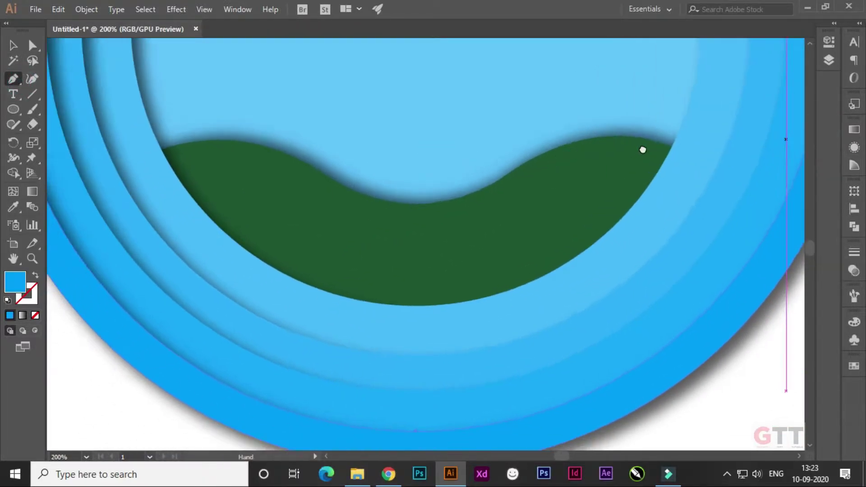
scroll(87, 200, up, 2)
click(92, 211)
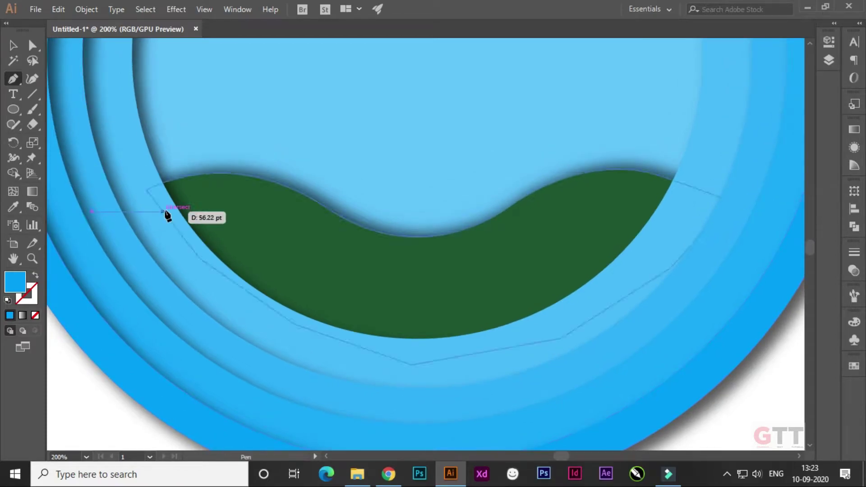
drag(220, 212, 283, 246)
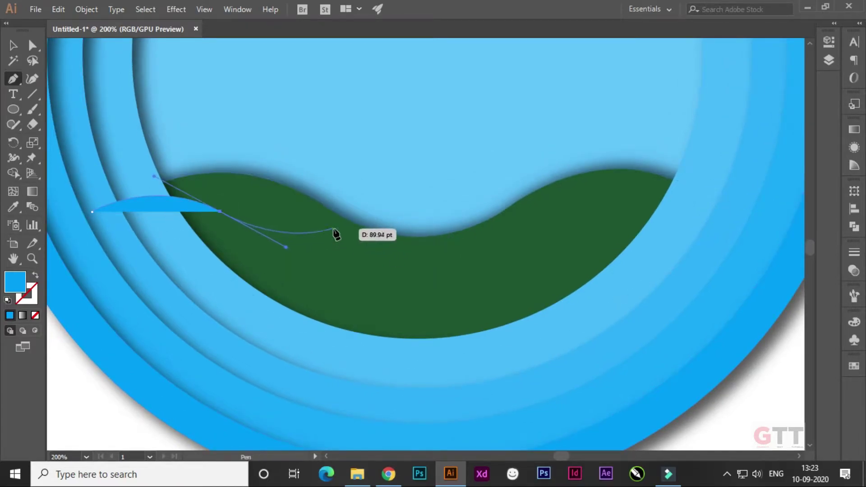
click(339, 211)
drag(595, 261, 610, 263)
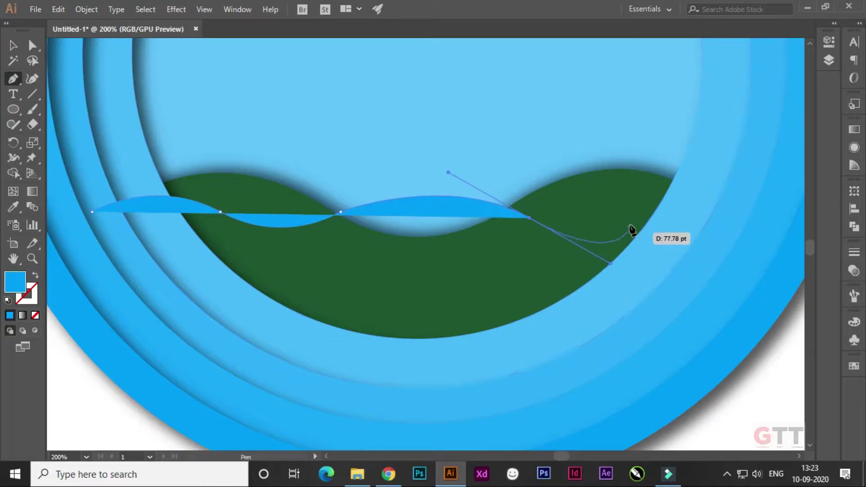
drag(690, 197, 653, 268)
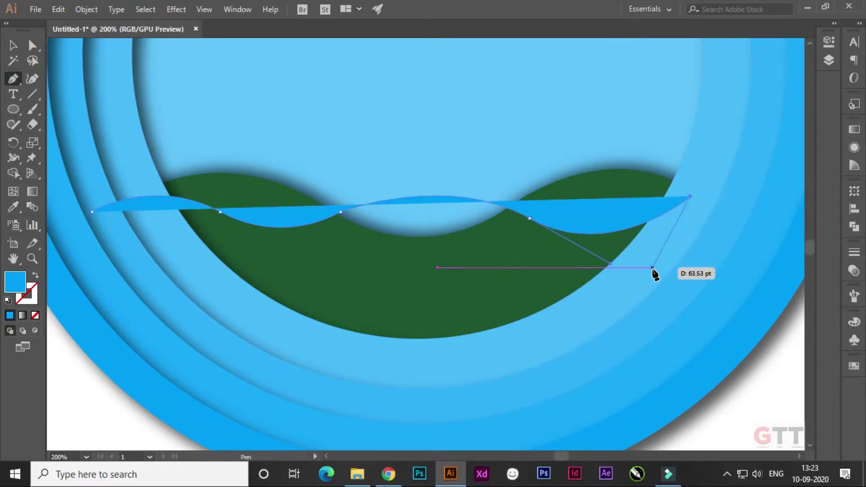
Trace the front hill's bottom along the inner ring and close the shape.
click(699, 272)
click(639, 327)
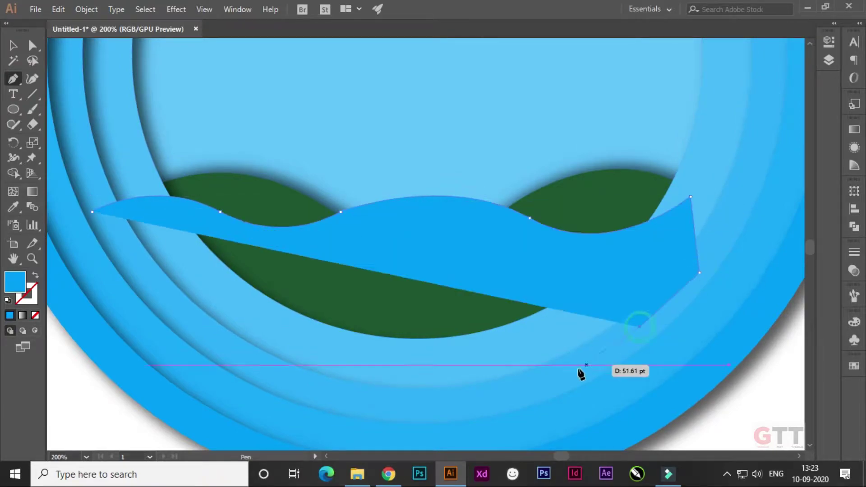
click(557, 379)
click(405, 400)
click(302, 387)
click(203, 338)
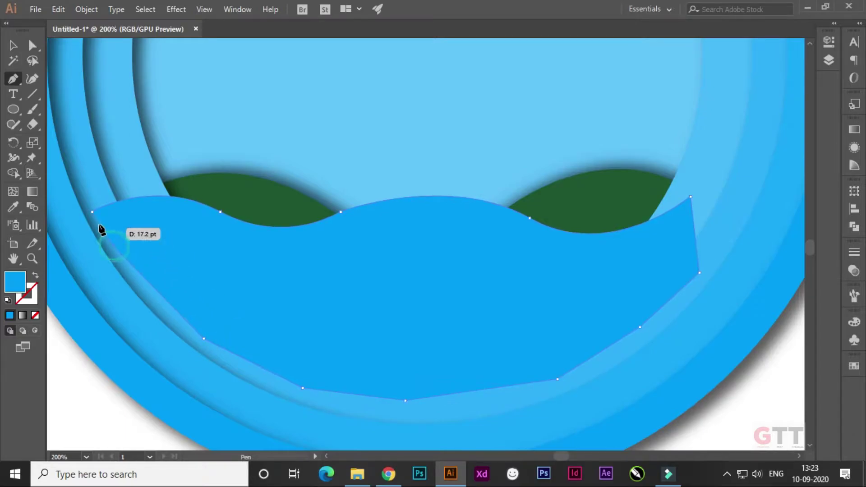
Fill the front hill with the light green swatch using the Eyedropper.
click(14, 207)
scroll(446, 170, right, 5)
click(616, 311)
scroll(228, 189, left, 5)
scroll(308, 184, left, 1)
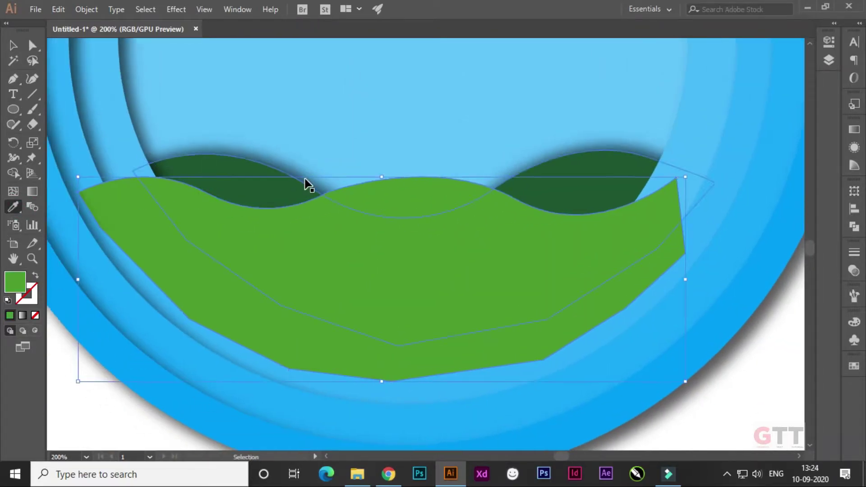
key(ctrl+z)
scroll(302, 152, right, 3)
scroll(302, 153, up, 1)
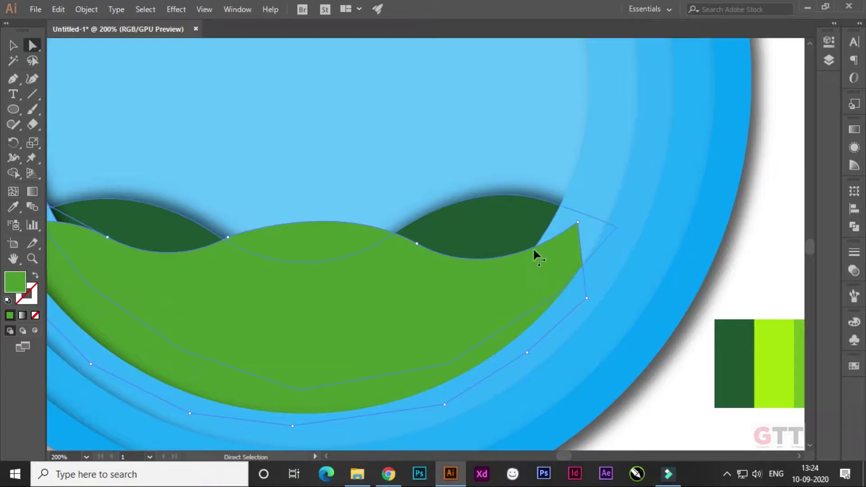
Pull the front hill's right tip into place with Direct Selection.
drag(585, 221, 621, 238)
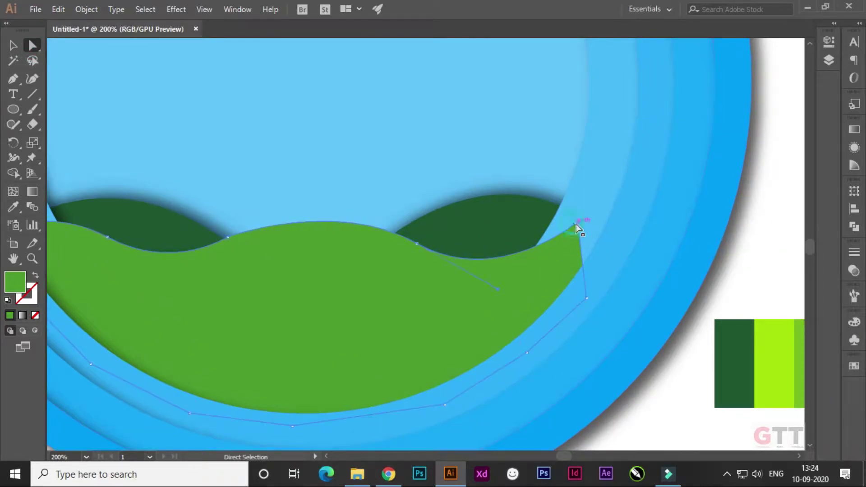
scroll(702, 267, left, 3)
scroll(414, 275, up, 3)
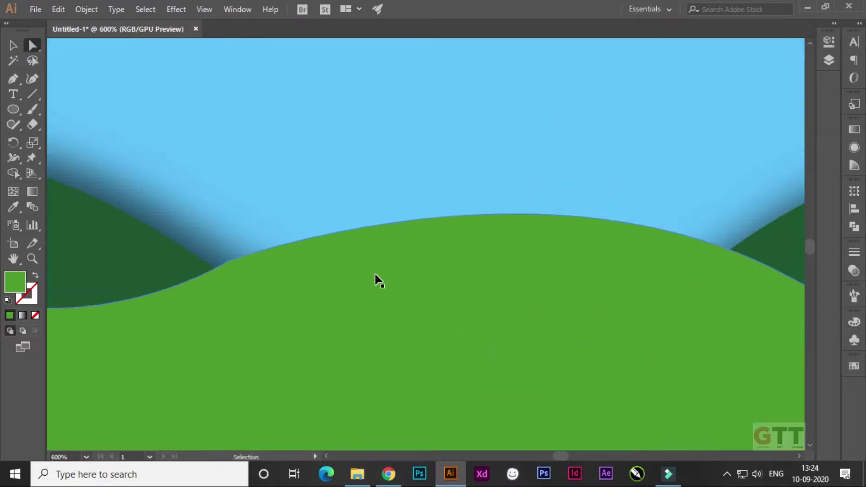
scroll(376, 280, up, 1)
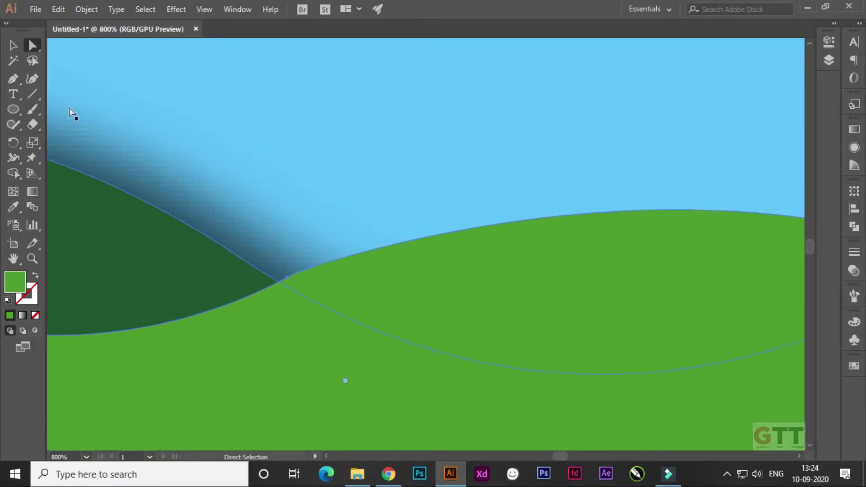
Select the light blue sky shape and pan to the hills' left end.
key(v)
click(282, 112)
scroll(282, 113, down, 4)
scroll(305, 205, up, 2)
scroll(454, 238, up, 1)
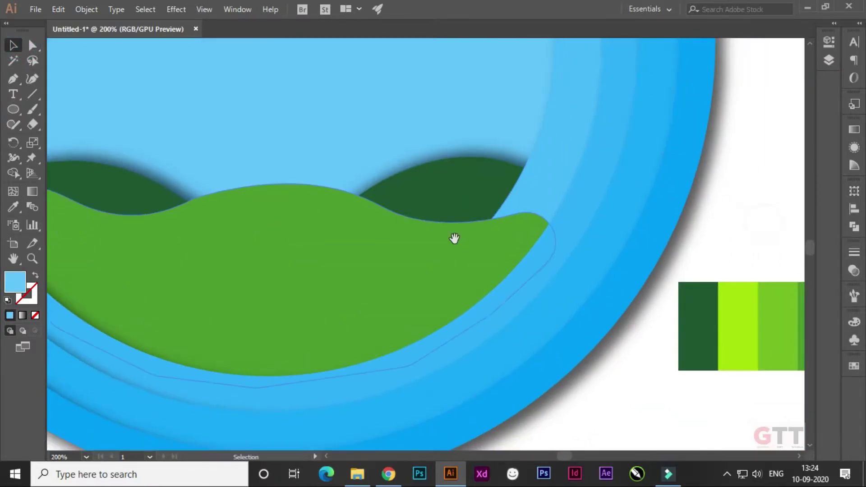
drag(454, 238, 598, 207)
Start a Pen-tool grass line at the front hill's left edge with a light blue #62C4FF stroke.
key(p)
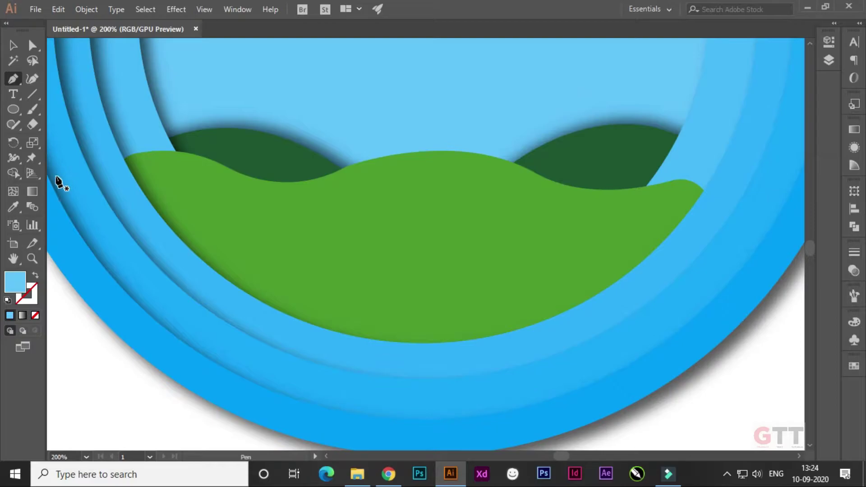
scroll(67, 195, up, 3)
scroll(71, 187, down, 1)
mouse_move(72, 188)
mouse_down()
mouse_move(245, 241)
mouse_move(131, 183)
mouse_up()
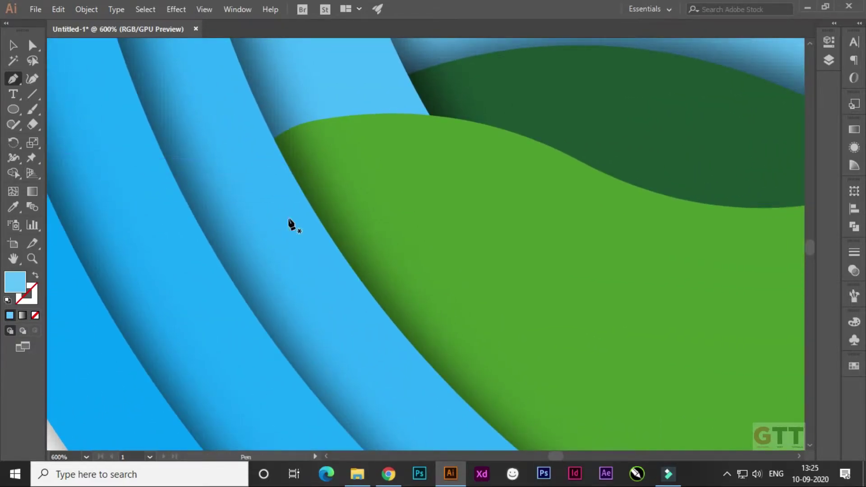
drag(291, 224, 318, 218)
click(359, 183)
click(362, 172)
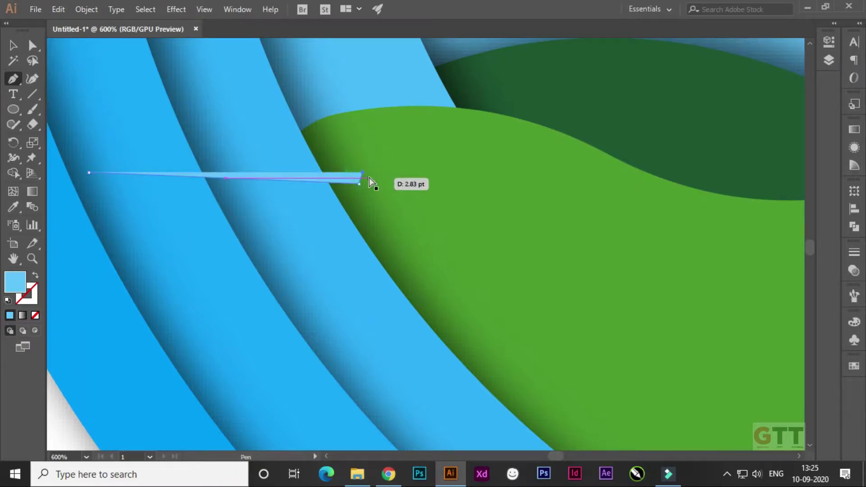
click(29, 305)
Zigzag the grass line along the front hilltop, rounding off one grass tip.
scroll(348, 228, up, 2)
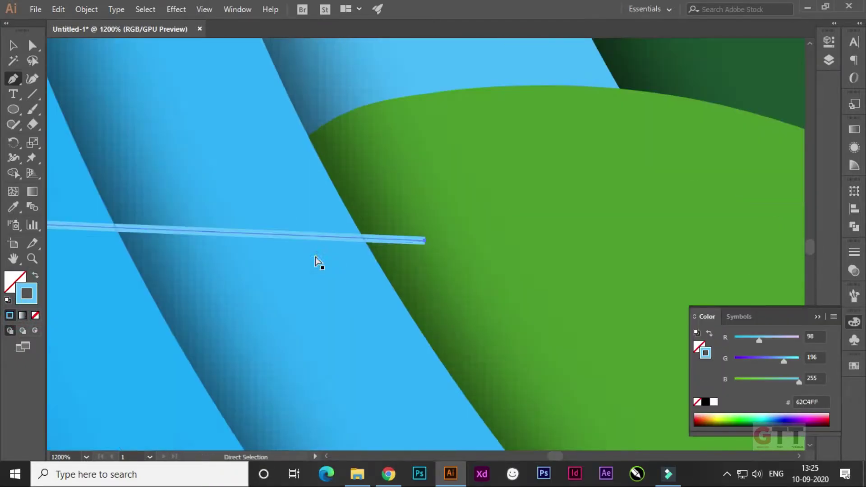
scroll(316, 259, up, 1)
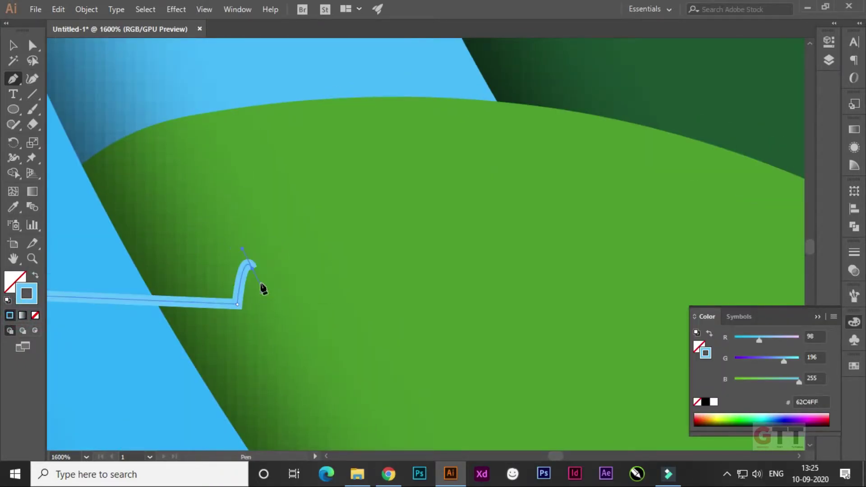
click(304, 308)
click(365, 249)
click(401, 205)
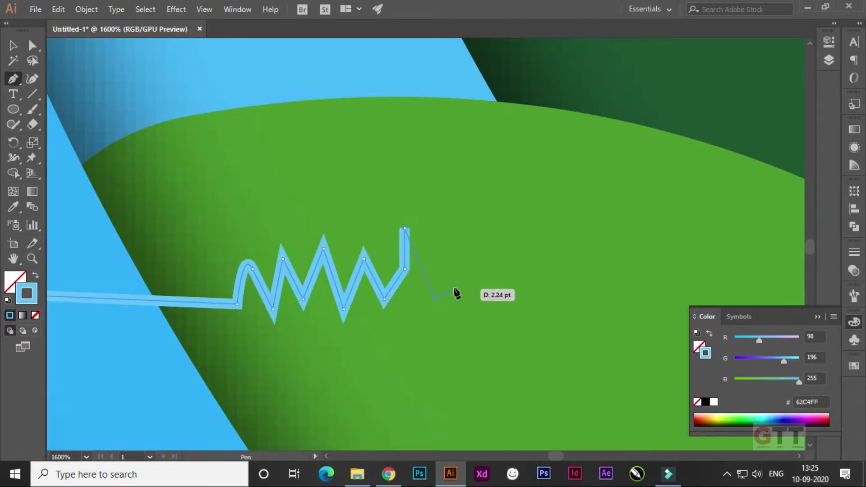
drag(454, 293, 296, 304)
click(376, 216)
click(491, 320)
click(303, 306)
click(483, 305)
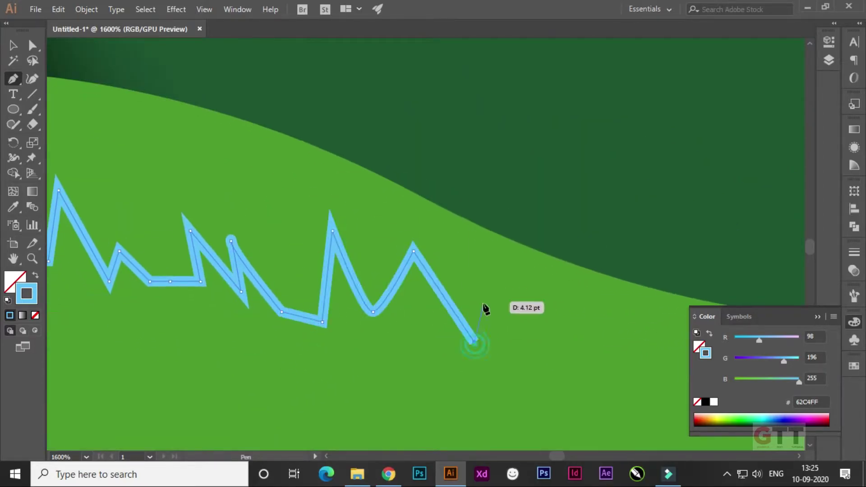
scroll(478, 304, down, 3)
click(314, 295)
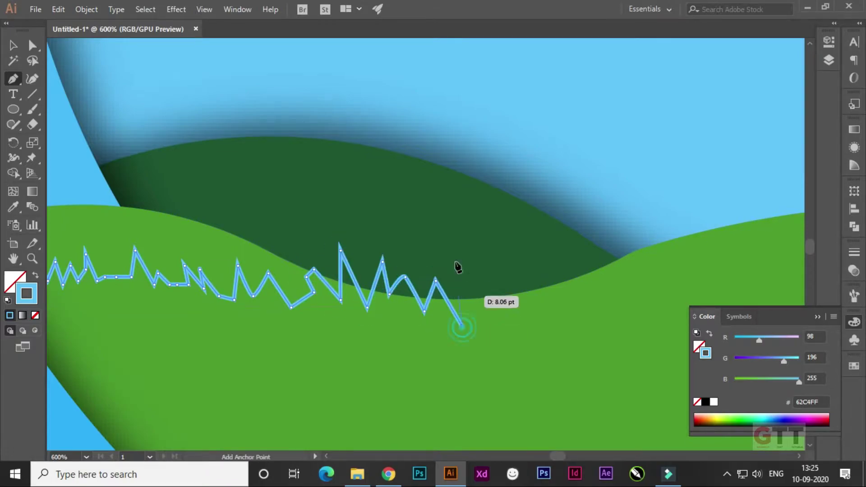
Add tall curved grass blades rising from the hilltop toward the right hill.
drag(424, 193, 484, 227)
click(503, 246)
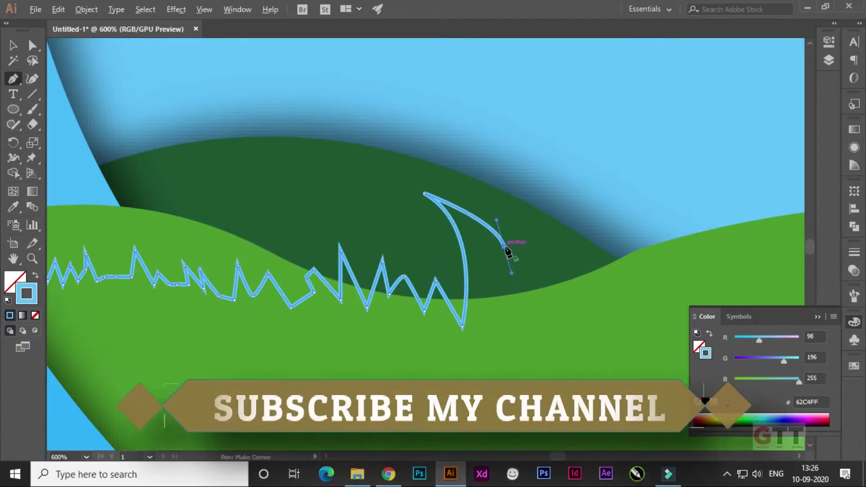
drag(459, 118, 487, 144)
drag(584, 147, 598, 149)
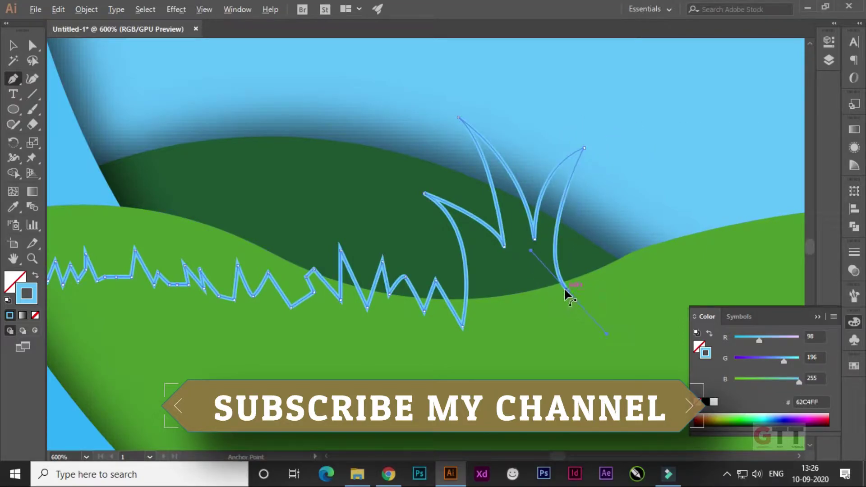
mouse_move(567, 293)
mouse_down()
mouse_move(599, 287)
mouse_move(392, 288)
mouse_up()
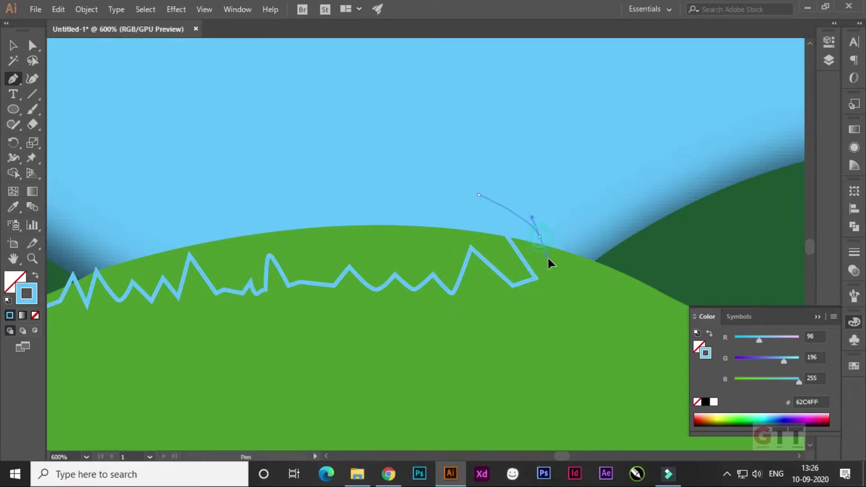
drag(595, 190, 650, 191)
drag(665, 227, 709, 251)
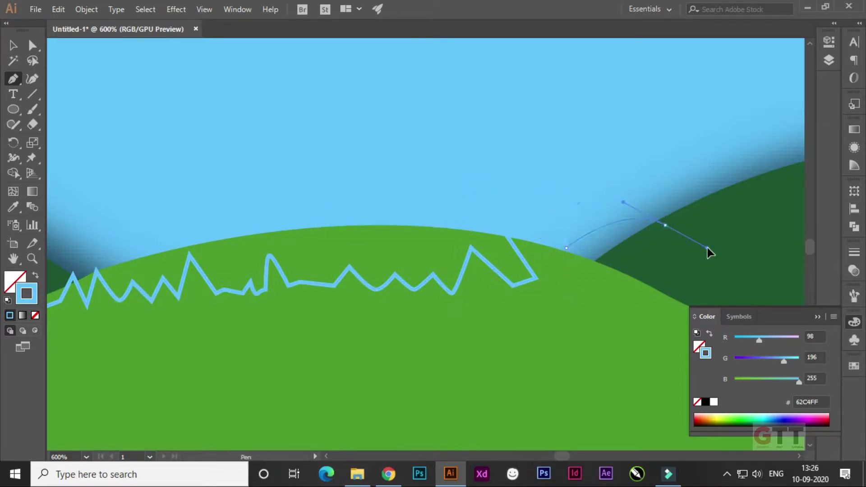
click(585, 293)
drag(585, 294, 318, 293)
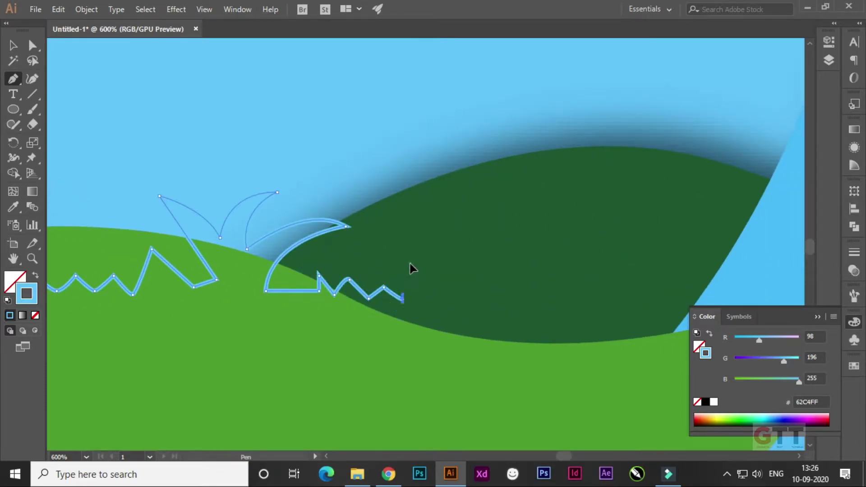
Continue the zigzag along the dark hill and add a crescent-shaped blade.
click(433, 261)
click(479, 280)
drag(595, 273, 361, 266)
click(423, 257)
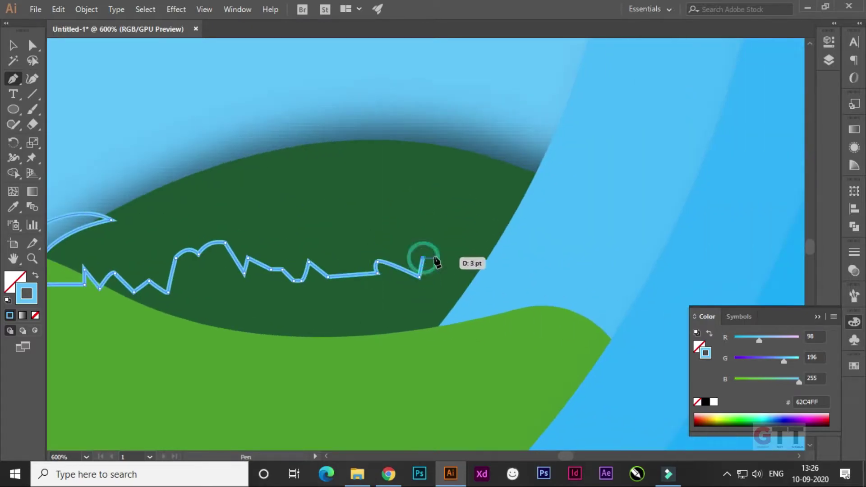
click(465, 254)
click(403, 155)
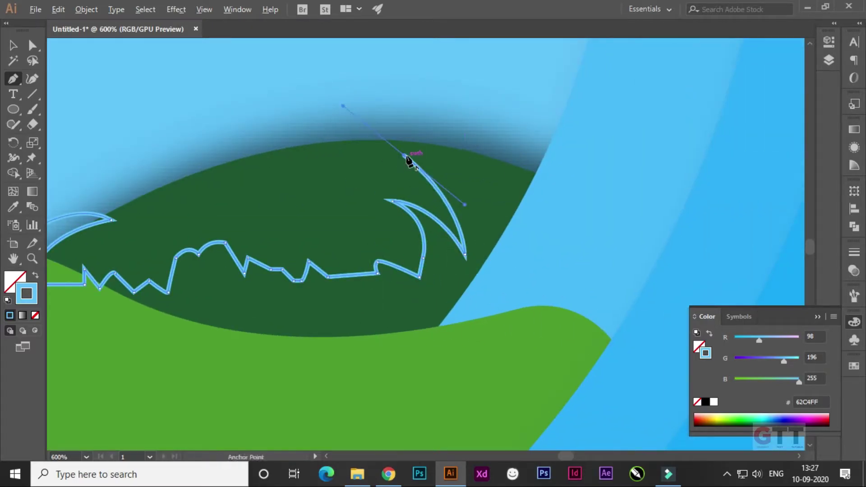
drag(505, 229, 525, 307)
Add two more tall blades and carry the zigzag grass across the blue ring.
drag(541, 230, 450, 315)
click(373, 176)
drag(460, 280, 486, 315)
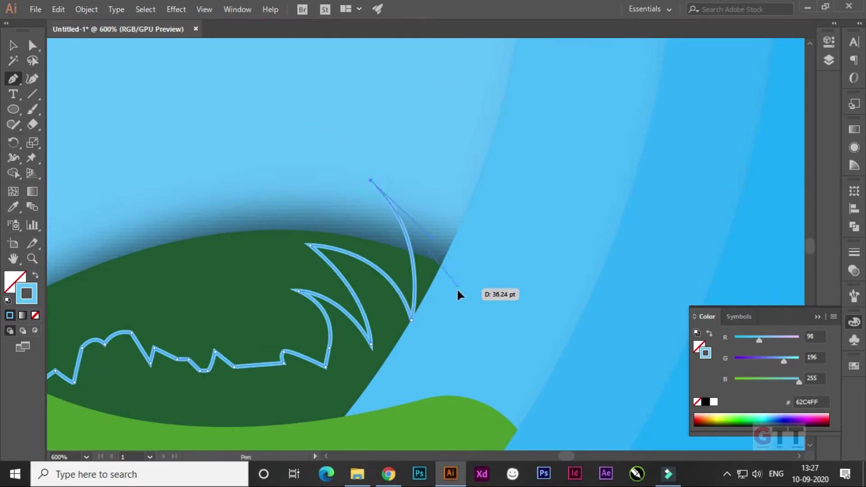
drag(466, 286, 412, 214)
click(463, 130)
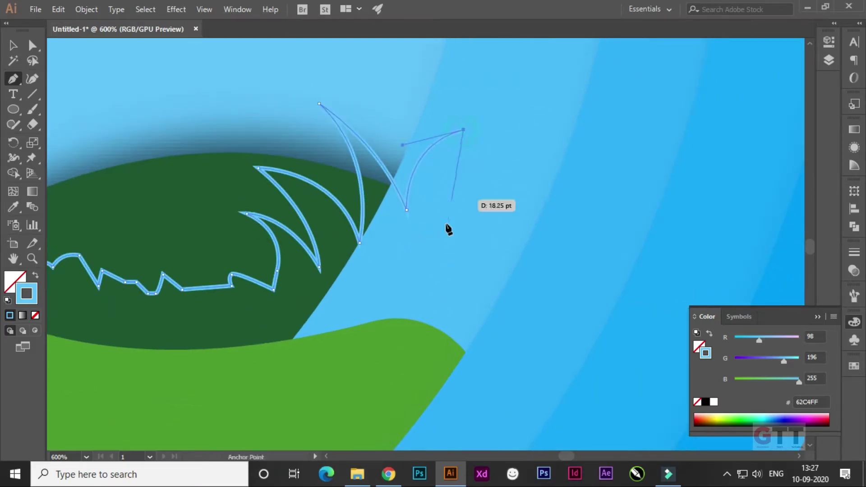
drag(436, 285, 476, 332)
drag(475, 294, 402, 294)
click(415, 271)
click(426, 282)
click(445, 244)
click(469, 267)
click(484, 255)
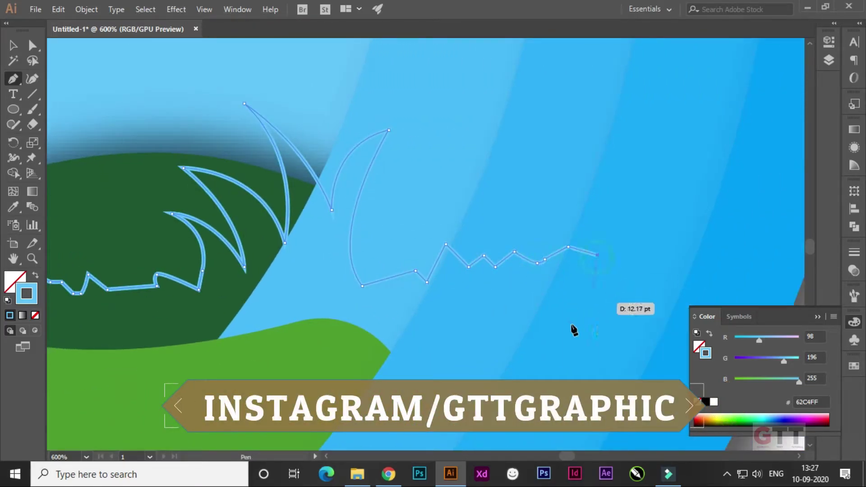
scroll(572, 329, down, 5)
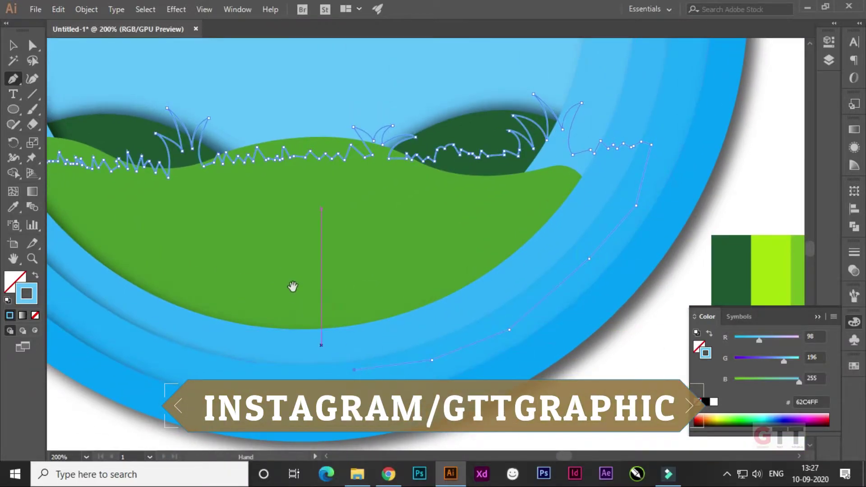
Fill the grass with the light green 76BA1B swatch and shift it down.
drag(293, 287, 545, 206)
scroll(192, 85, right, 5)
scroll(214, 201, right, 4)
scroll(214, 202, up, 2)
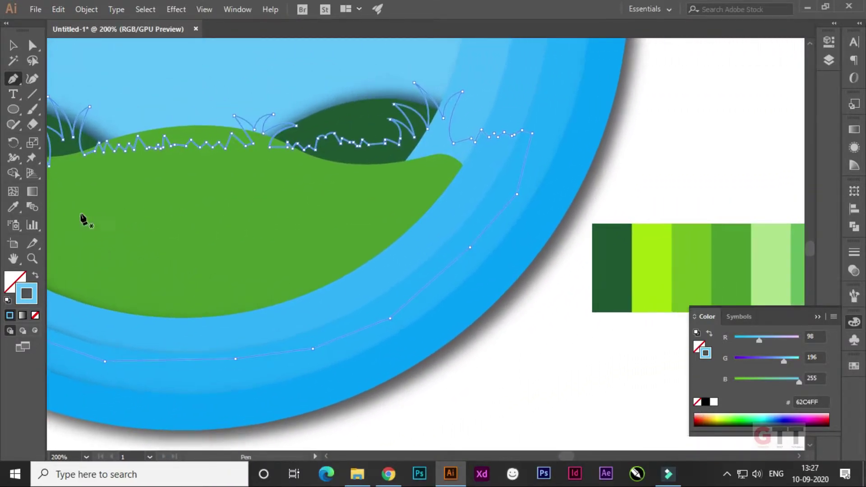
click(701, 258)
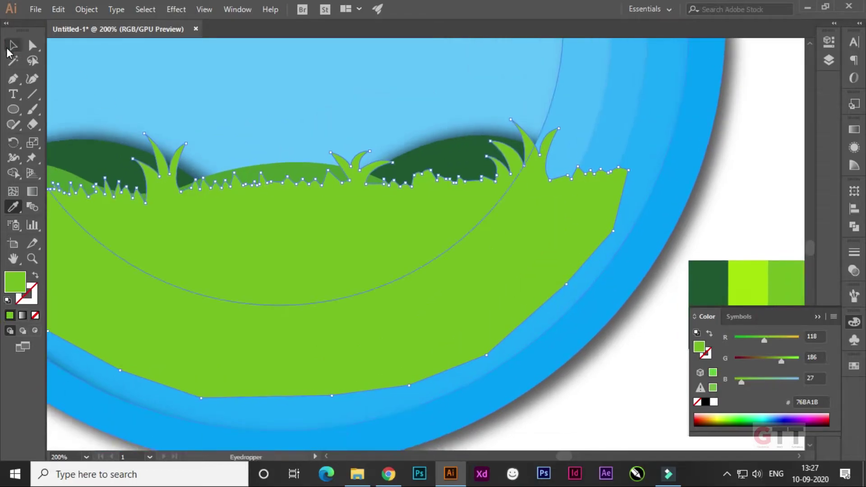
key(v)
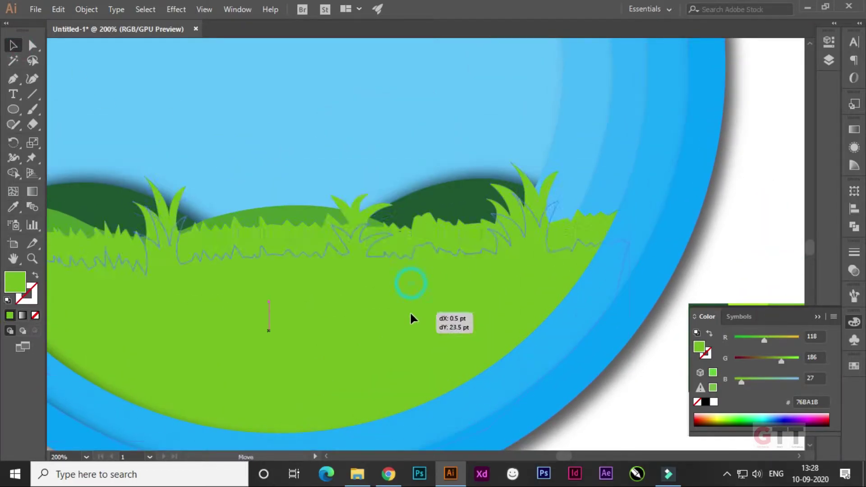
drag(547, 245, 408, 303)
scroll(577, 275, right, 2)
Apply a Stylize > Drop Shadow effect to the grass shape.
click(224, 236)
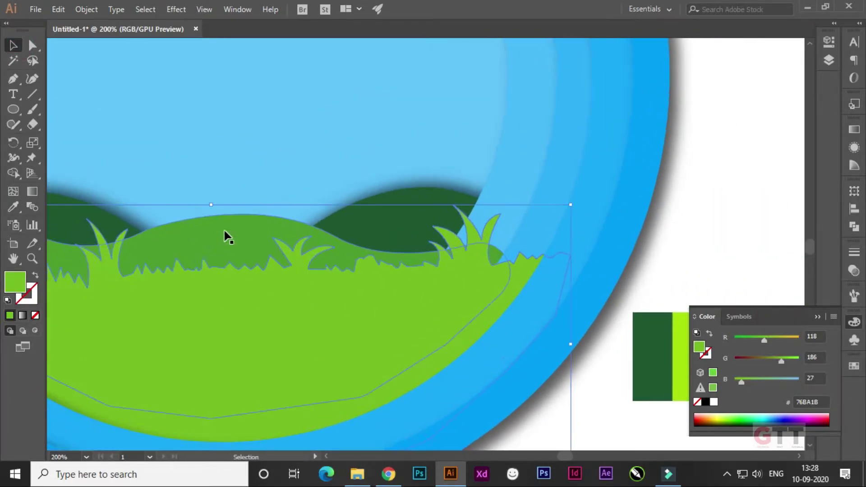
click(853, 147)
click(734, 263)
click(671, 267)
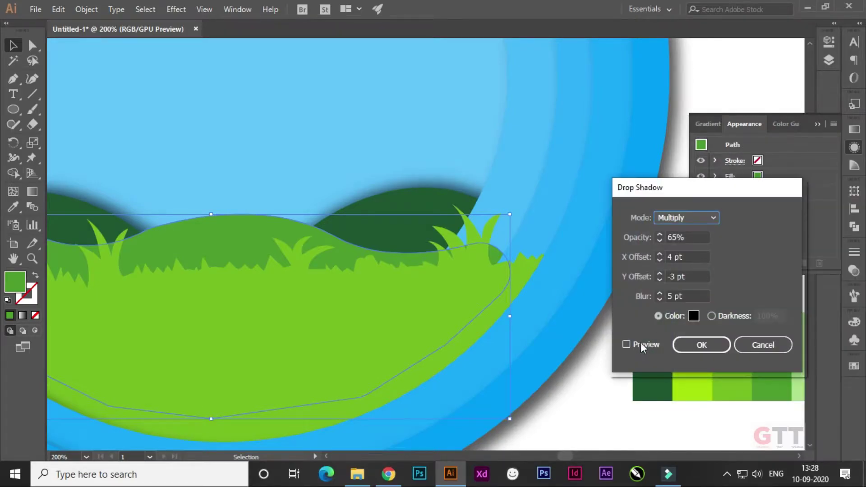
click(699, 344)
click(732, 263)
click(672, 266)
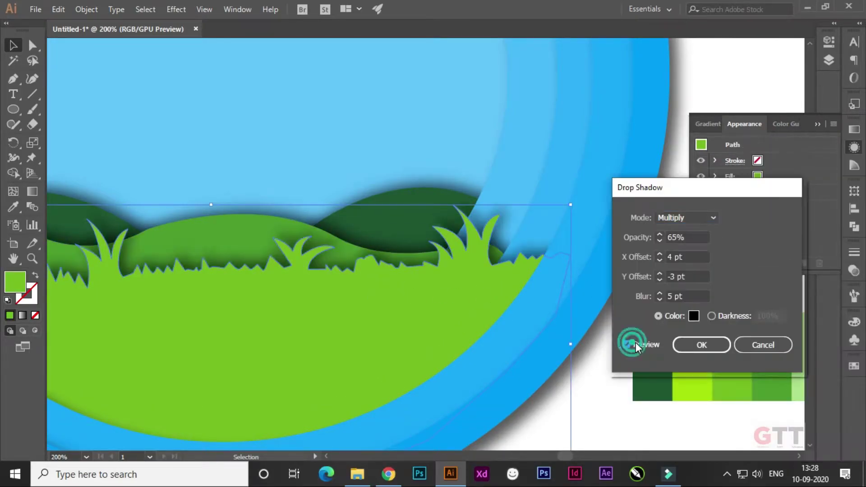
click(700, 344)
click(813, 121)
key(ctrl+0)
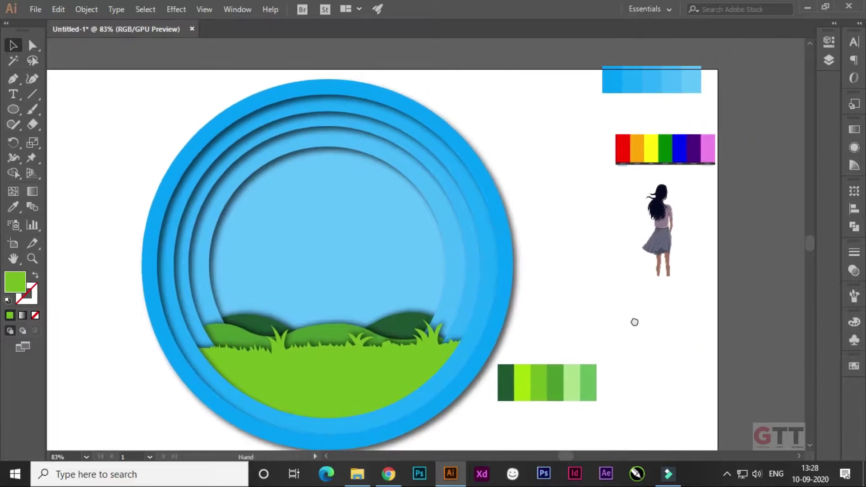
Move the green swatch group up beside the blue and rainbow swatches.
click(396, 329)
drag(642, 118, 639, 115)
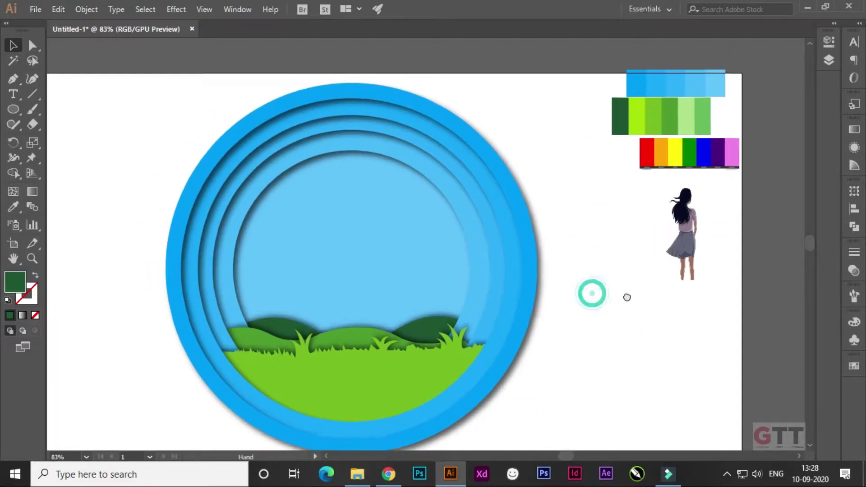
scroll(386, 226, up, 3)
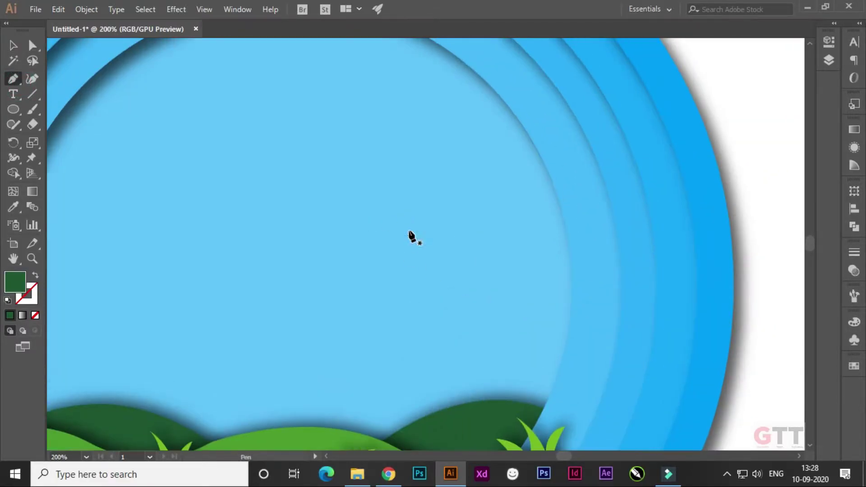
scroll(407, 230, down, 4)
drag(408, 230, 385, 171)
scroll(385, 171, up, 2)
Make a white #ffffff round hub and draw the first pointed blade.
key(l)
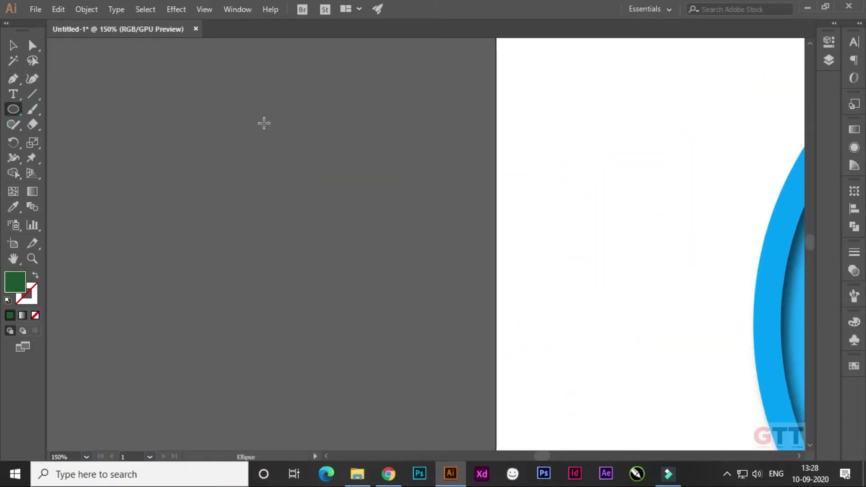
double_click(18, 280)
text(ffffff)
key(Return)
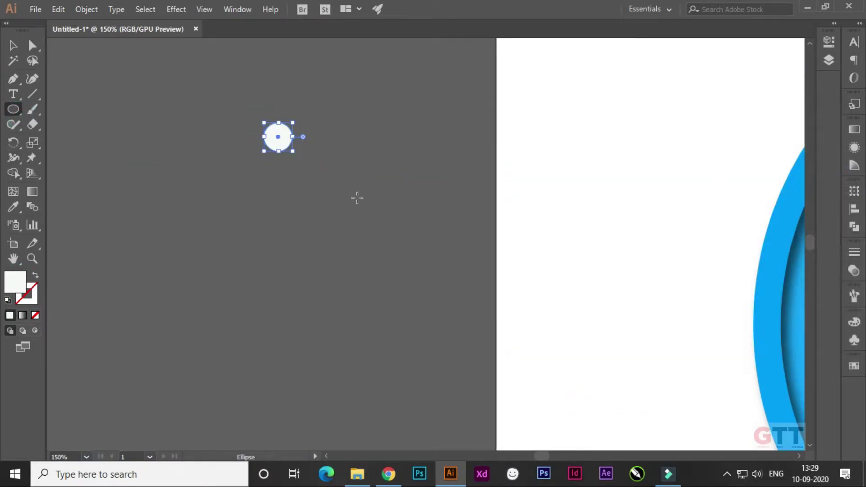
scroll(331, 121, up, 2)
click(11, 78)
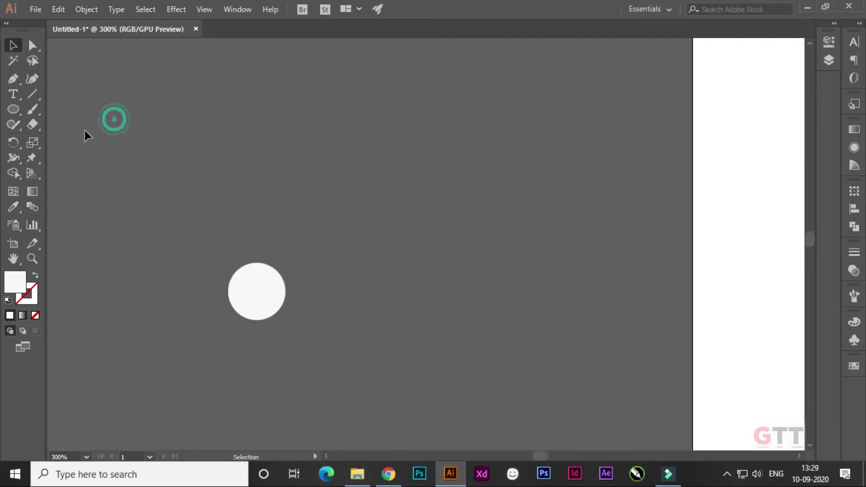
click(489, 190)
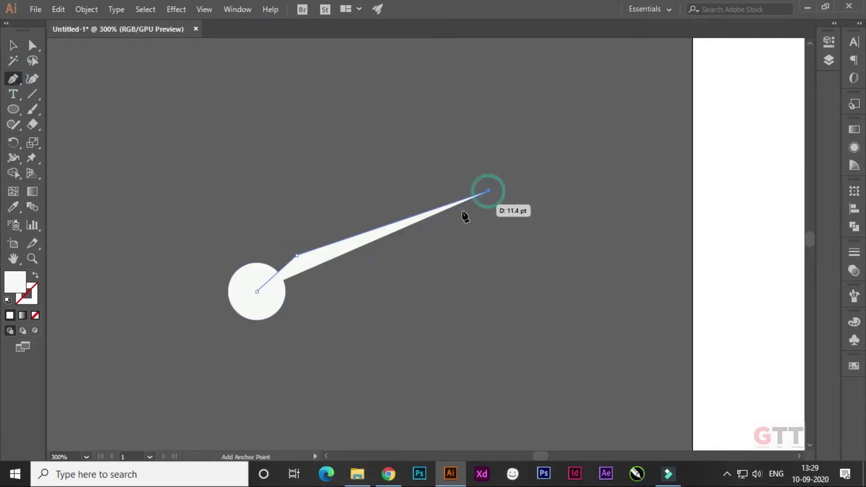
click(317, 283)
Copy and rotate the blade into three blades around the hub.
key(ctrl+c)
key(ctrl+f)
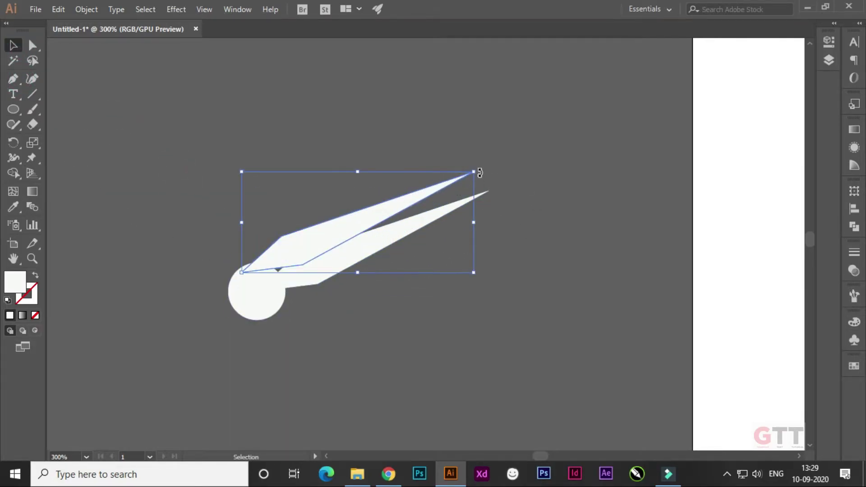
mouse_move(408, 238)
mouse_down()
mouse_move(383, 262)
mouse_move(203, 241)
mouse_up()
click(309, 297)
mouse_move(383, 226)
mouse_down()
mouse_move(383, 299)
mouse_move(360, 415)
mouse_up()
drag(436, 203, 240, 299)
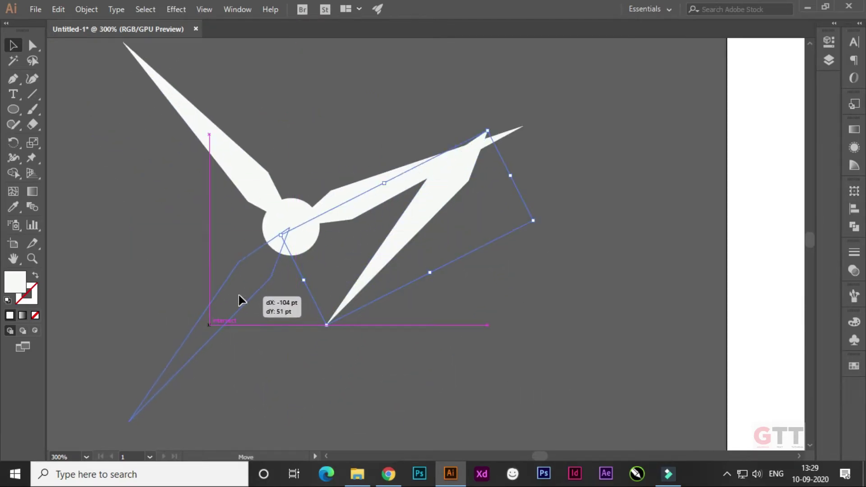
click(367, 334)
scroll(367, 334, down, 3)
Draw a small rounded side piece beside the hub.
key(p)
drag(246, 138, 283, 168)
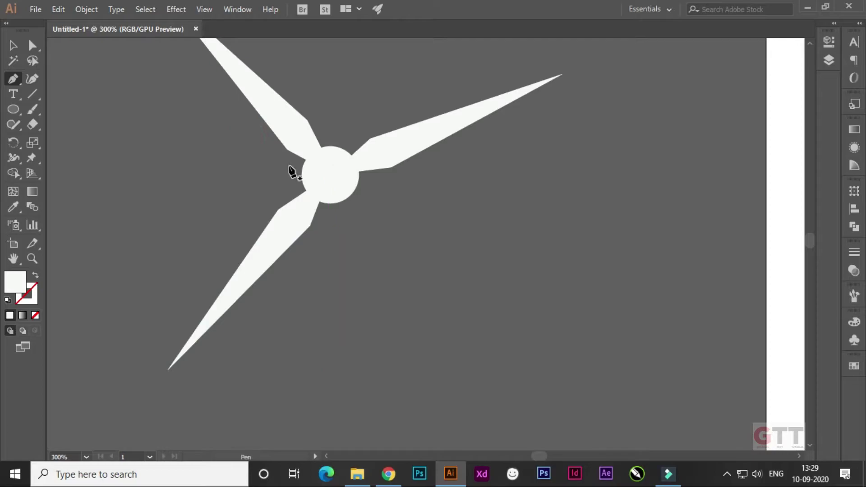
key(ctrl+plus)
key(ctrl+plus)
scroll(290, 172, up, 3)
scroll(289, 172, left, 2)
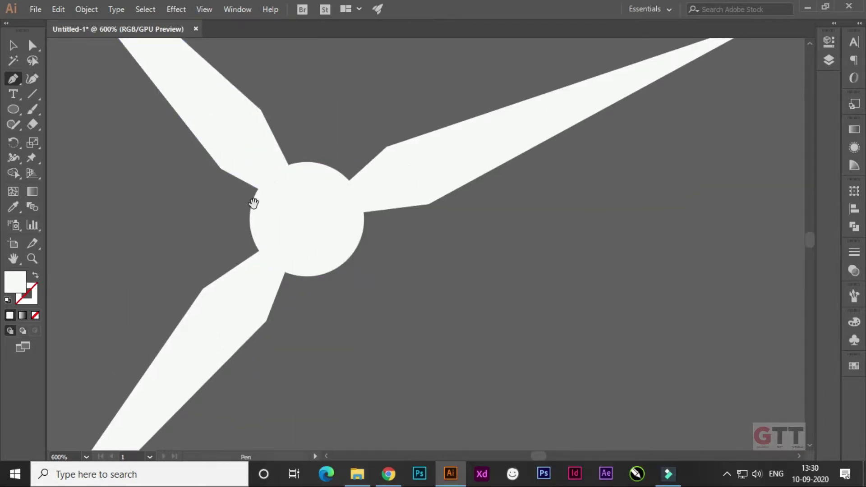
drag(252, 203, 355, 217)
click(383, 199)
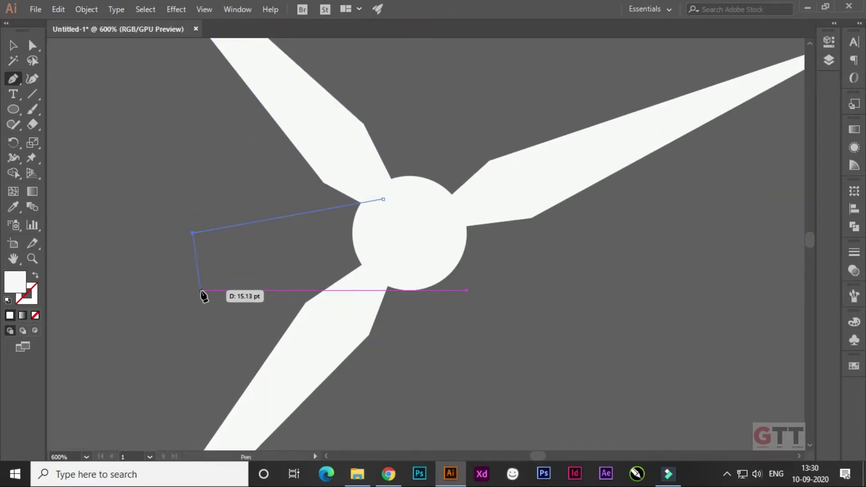
drag(257, 283, 266, 293)
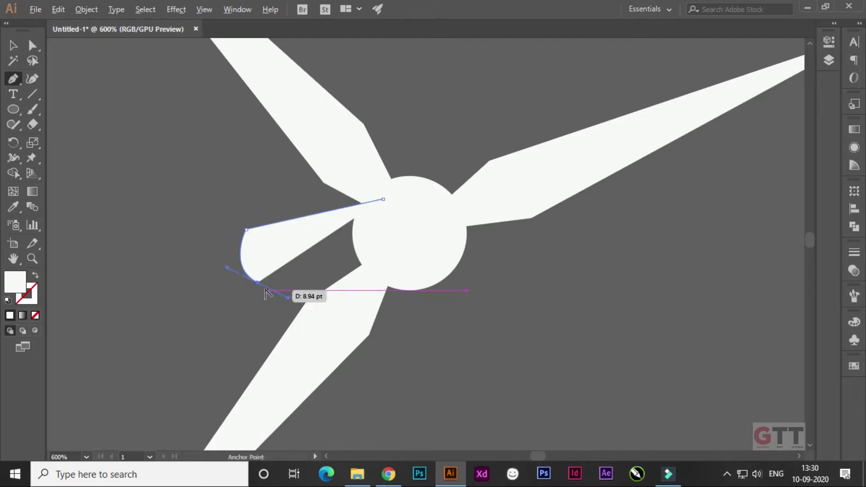
click(383, 271)
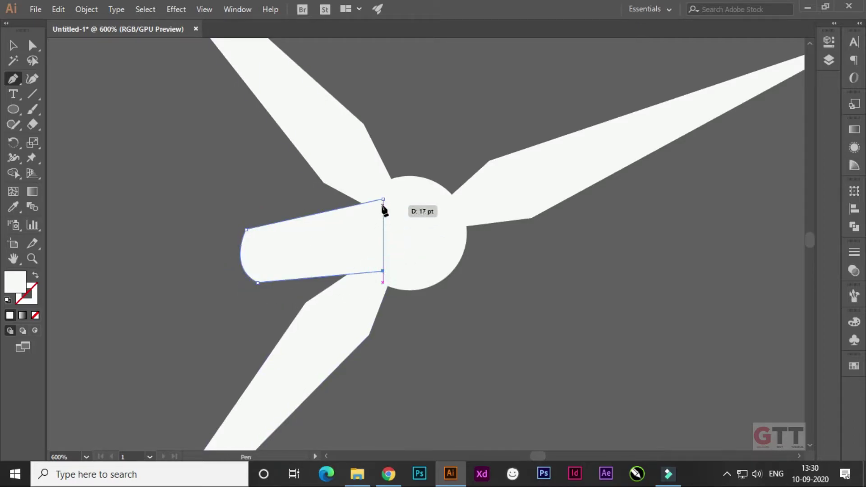
Send the rounded piece behind the hub and select the rotor blades.
right_click(334, 240)
click(502, 433)
click(427, 231)
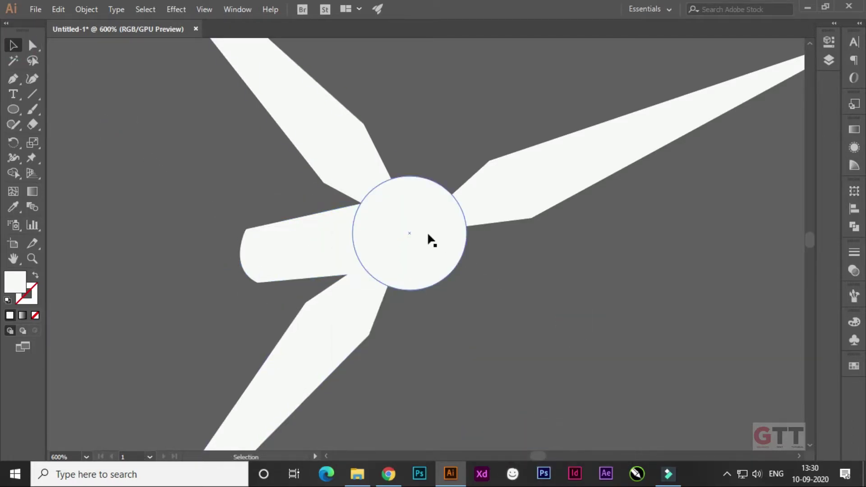
click(519, 205)
drag(574, 288, 517, 297)
click(456, 226)
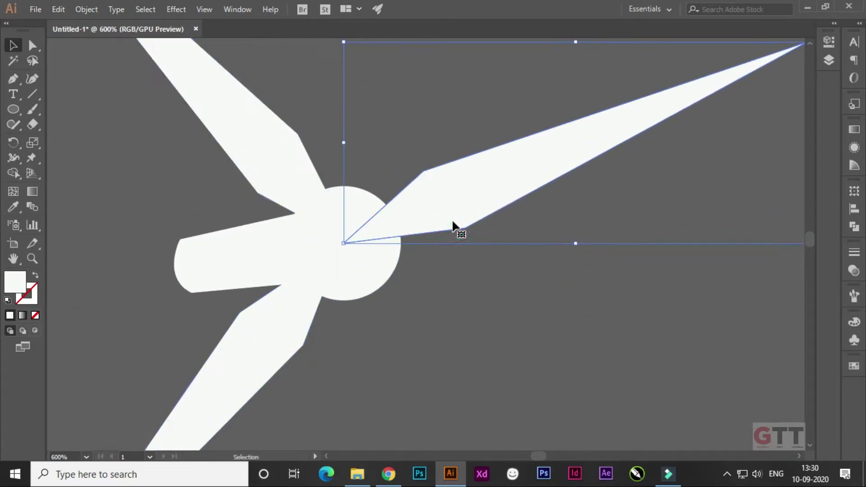
click(433, 252)
click(475, 276)
Give the blades a Stylize > Drop Shadow effect.
click(290, 326)
click(853, 146)
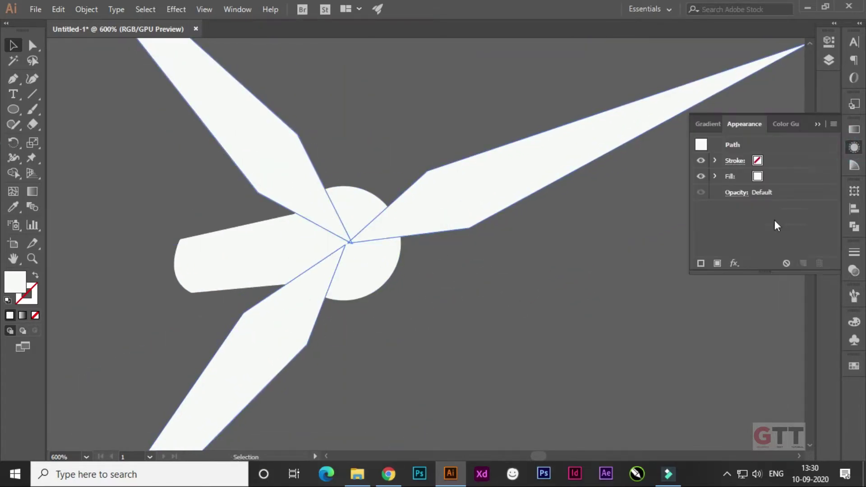
click(717, 256)
click(678, 266)
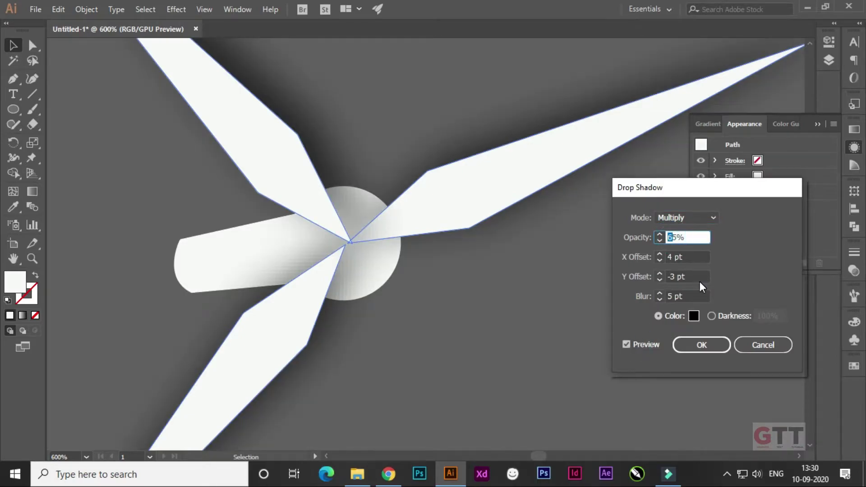
key(Return)
click(518, 316)
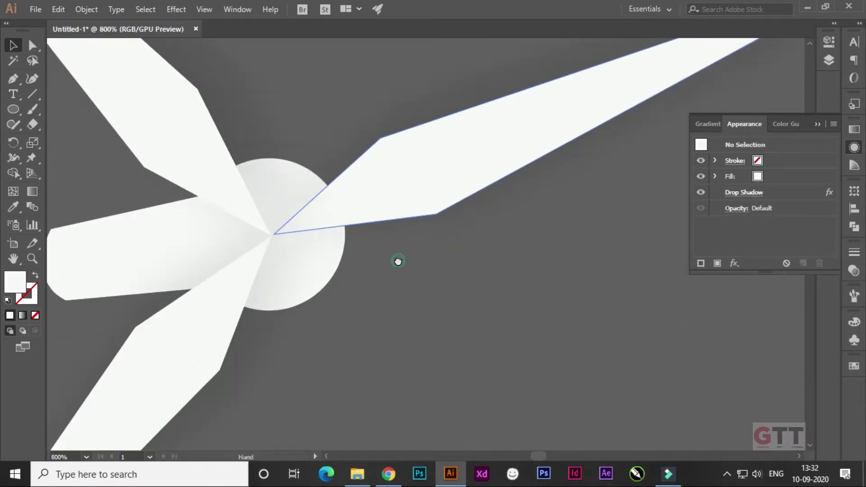
scroll(397, 260, up, 1)
Nudge the lower-left blade slightly right into place.
drag(234, 310, 247, 311)
click(344, 199)
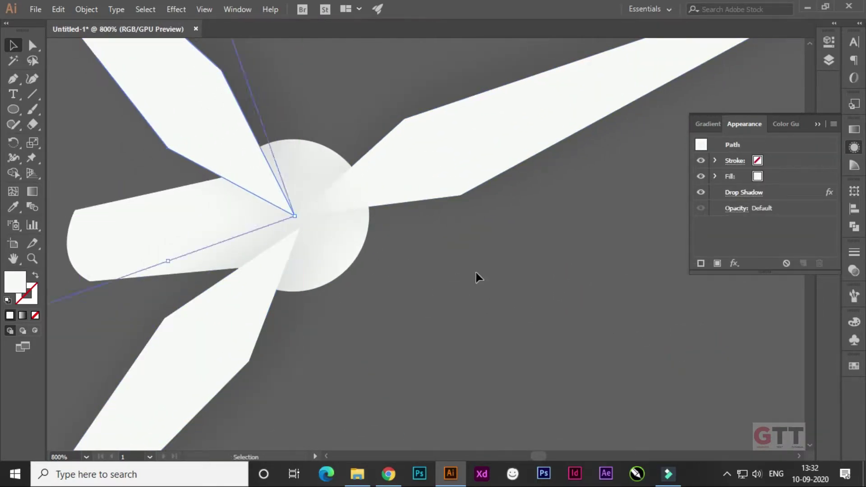
key(Right)
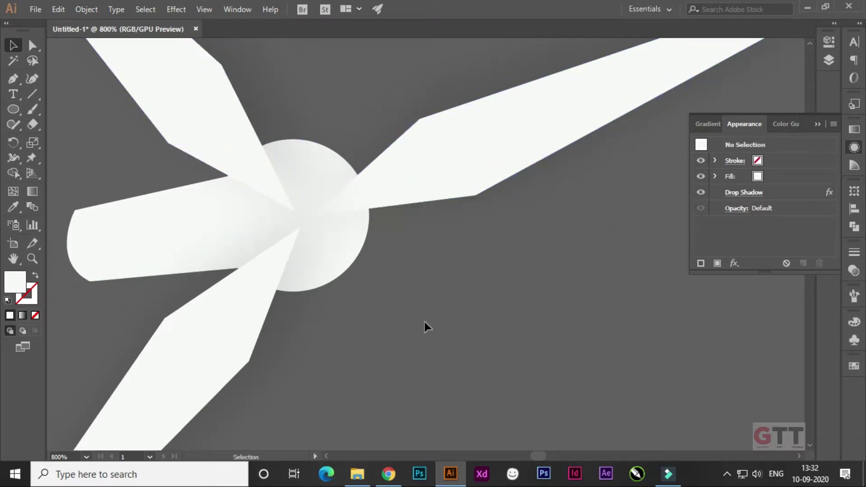
scroll(424, 321, down, 3)
Draw a tapering white tower from the hub down to the ground.
key(p)
scroll(327, 266, down, 1)
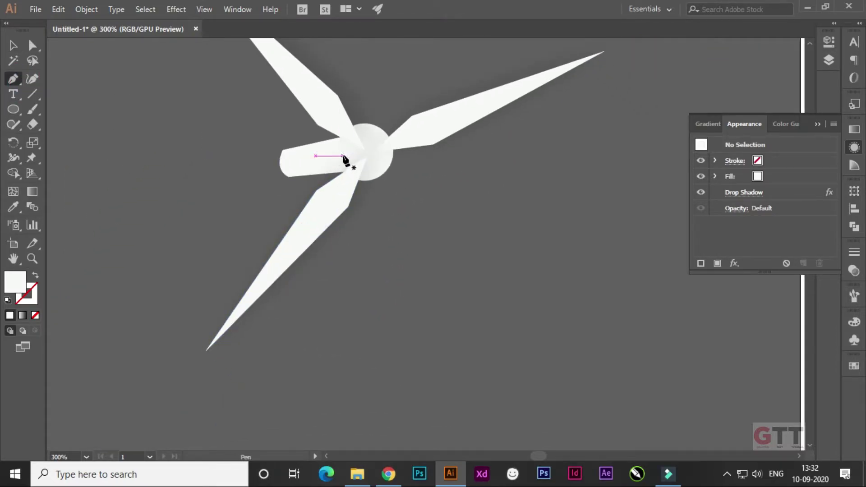
drag(366, 370, 350, 207)
scroll(510, 257, down, 2)
click(338, 382)
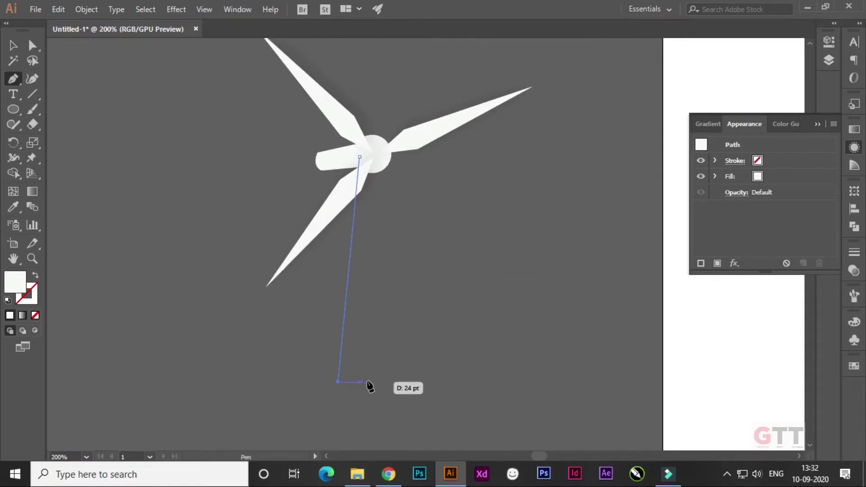
click(365, 382)
scroll(361, 158, up, 4)
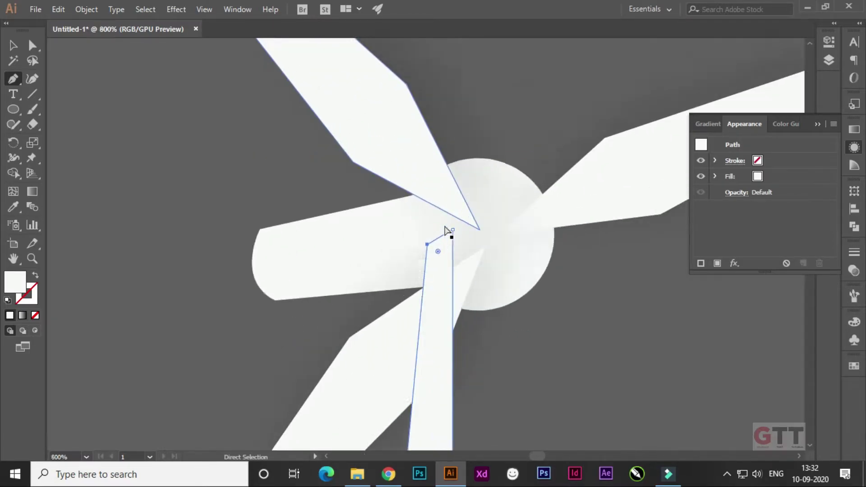
scroll(417, 241, up, 2)
Send the tower backward behind the blades.
key(v)
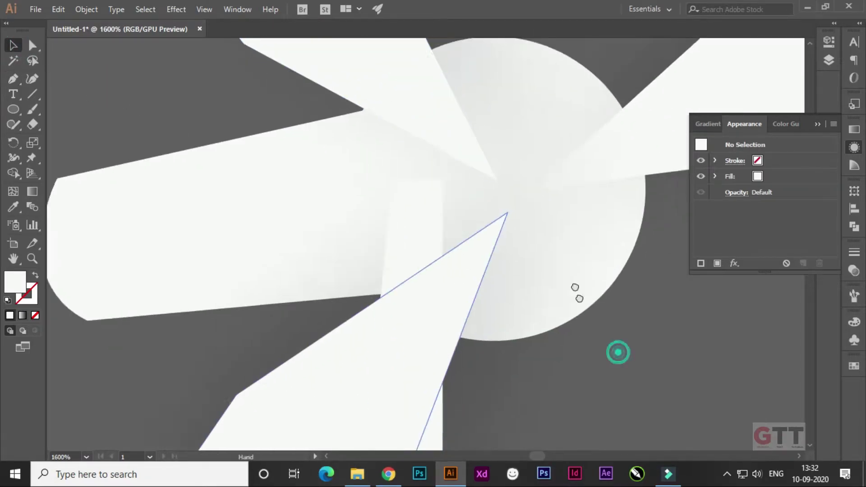
scroll(524, 269, down, 5)
click(416, 373)
right_click(412, 368)
click(569, 332)
click(579, 364)
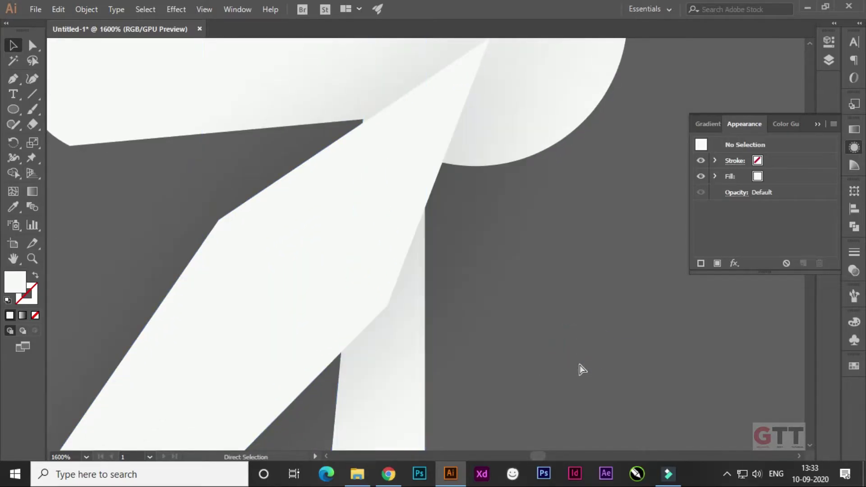
key(ctrl+minus)
key(ctrl+minus)
key(ctrl+minus)
key(ctrl+minus)
key(ctrl+minus)
key(ctrl+minus)
Drop an Alt-dragged copy of the white windmill onto the green hills inside the circle.
drag(459, 284, 480, 333)
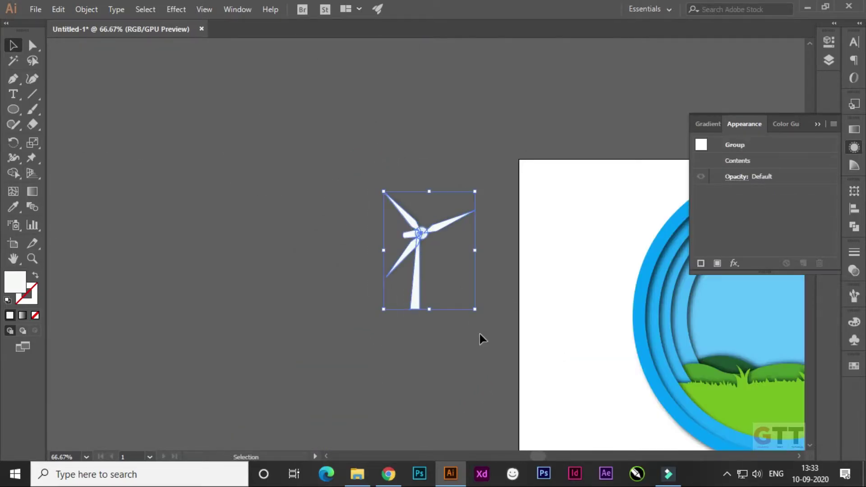
click(426, 367)
key(a)
mouse_move(312, 146)
mouse_down()
mouse_move(437, 331)
mouse_move(243, 285)
mouse_up()
click(440, 331)
key(v)
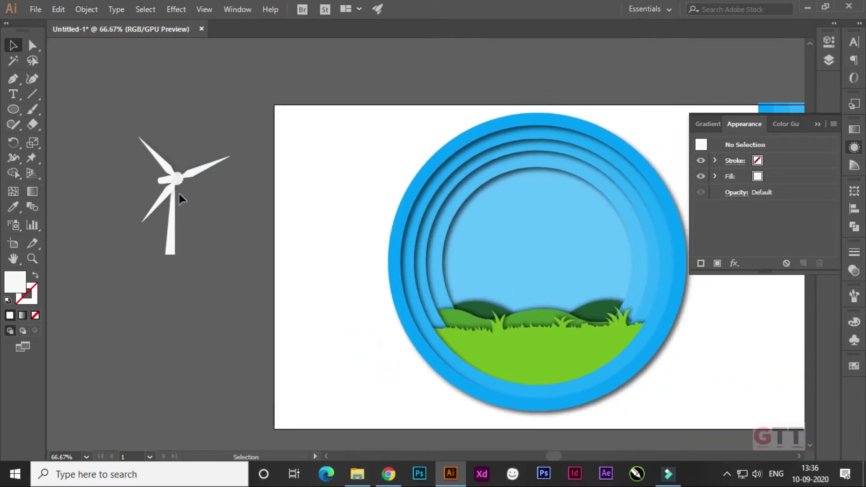
mouse_move(181, 182)
mouse_down()
mouse_move(585, 247)
mouse_move(591, 239)
mouse_up()
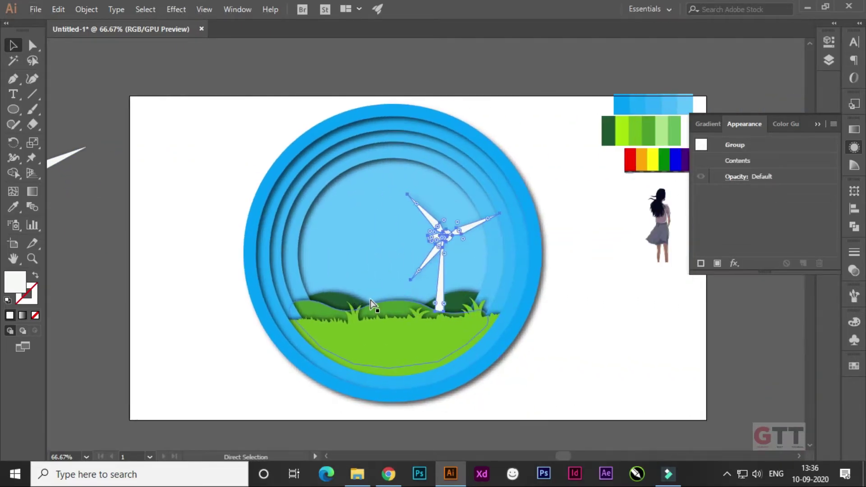
Zoom in to inspect the windmill copy's pieces, then reselect the whole windmill in the scene.
key(ctrl+plus)
key(ctrl+plus)
key(ctrl+plus)
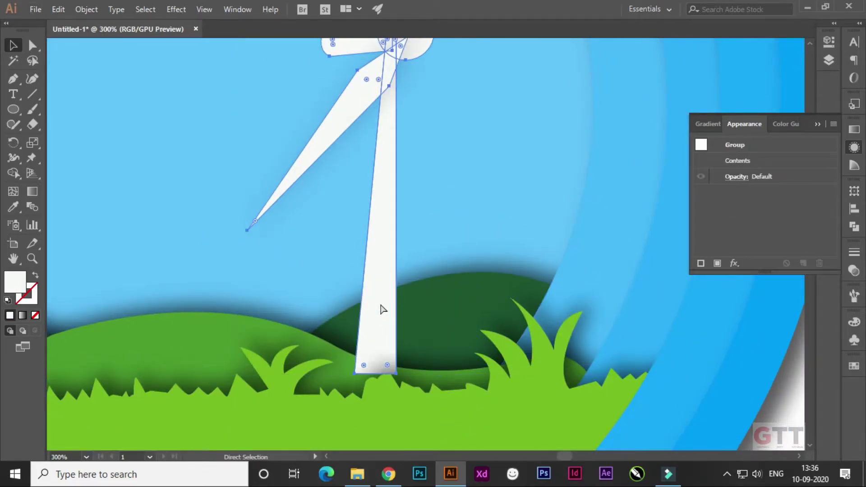
scroll(380, 306, up, 3)
click(338, 261)
scroll(338, 261, up, 2)
click(405, 198)
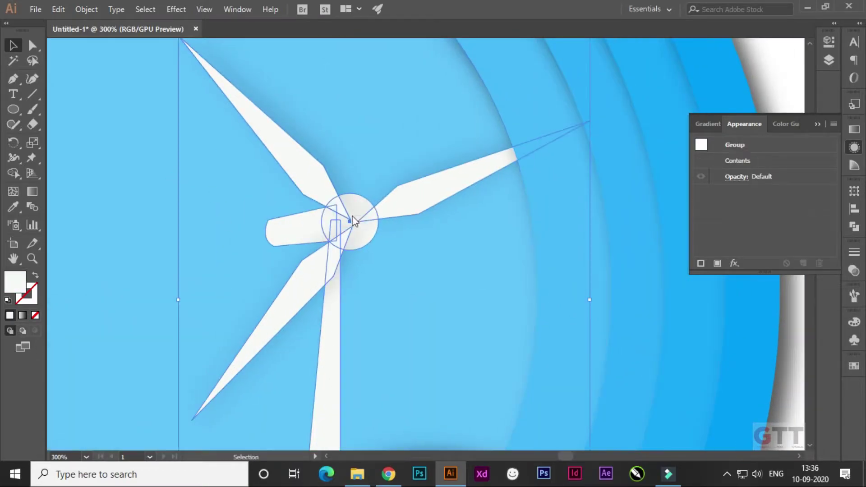
key(ctrl+shift+g)
click(438, 182)
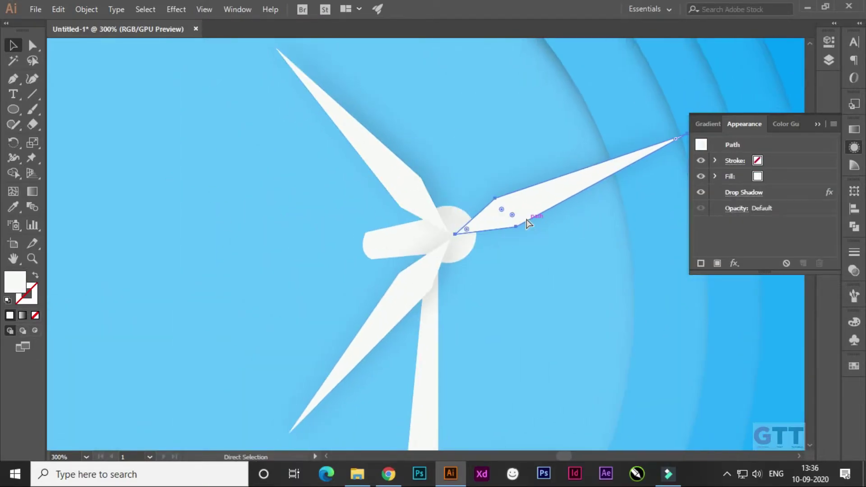
key(ctrl+minus)
key(ctrl+minus)
key(ctrl+minus)
key(v)
click(110, 212)
Place a second windmill copy and adjust the left windmill's size and position.
drag(494, 292, 495, 292)
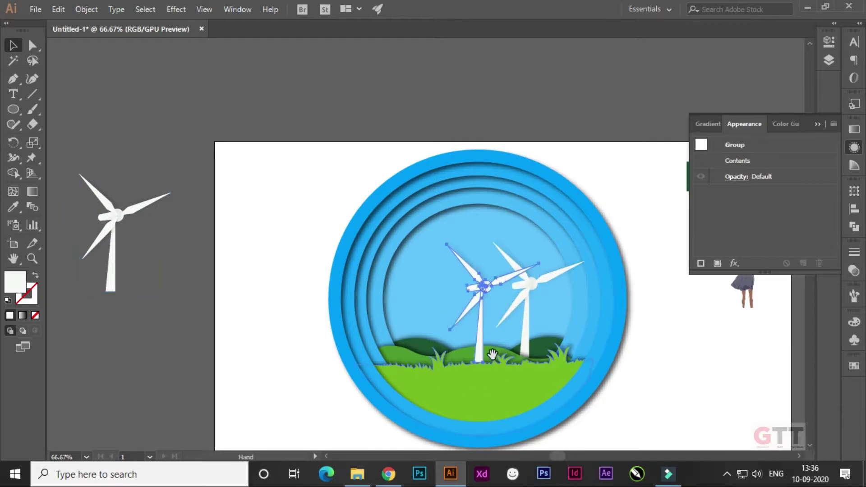
key(ctrl+plus)
key(ctrl+plus)
key(ctrl+plus)
mouse_move(448, 328)
mouse_down()
mouse_move(510, 116)
mouse_move(397, 271)
mouse_up()
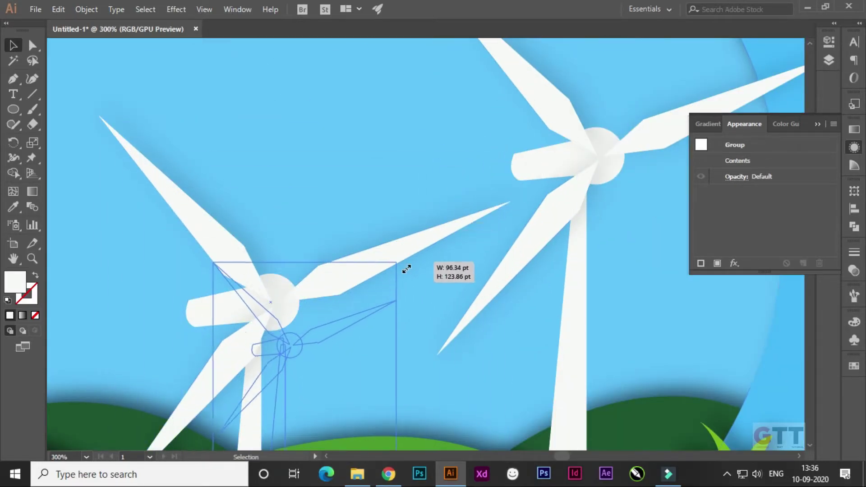
drag(406, 212, 380, 327)
drag(459, 198, 511, 164)
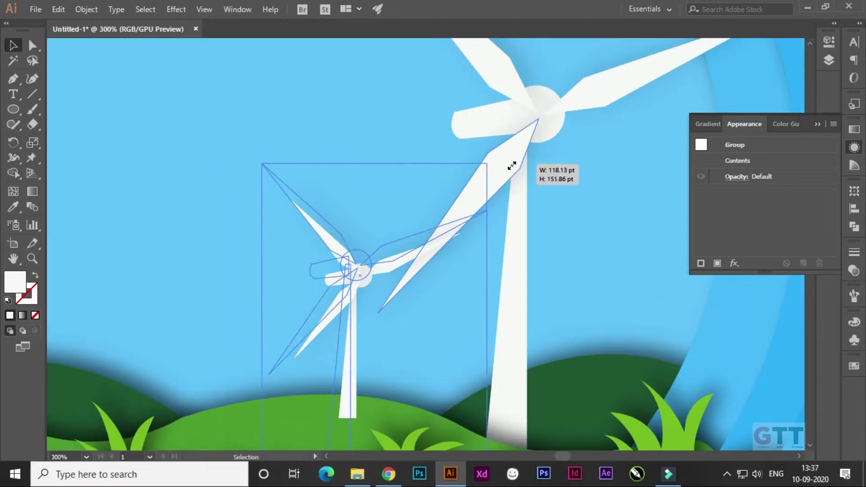
drag(396, 230, 379, 212)
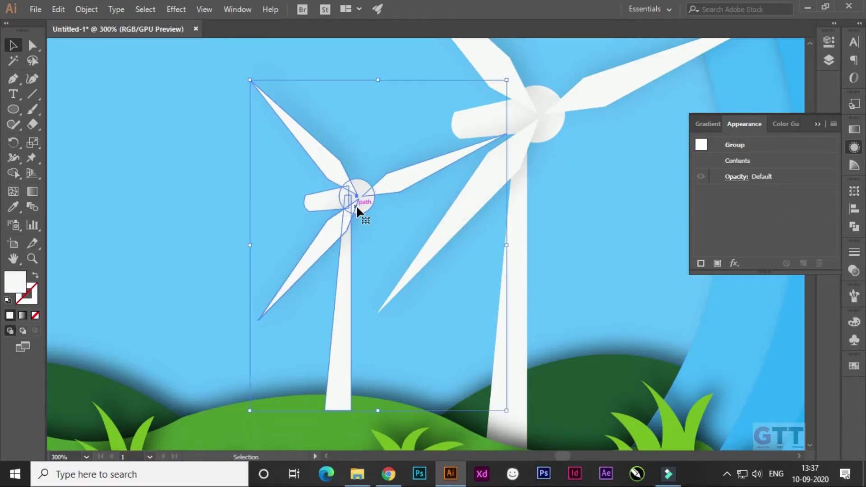
click(246, 204)
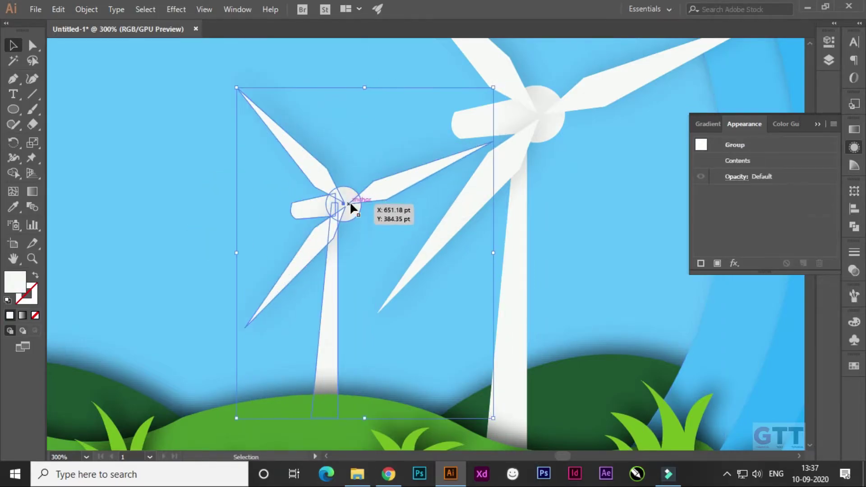
Alt-drag a smaller third windmill copy to the right and view the whole circle.
drag(371, 193, 275, 176)
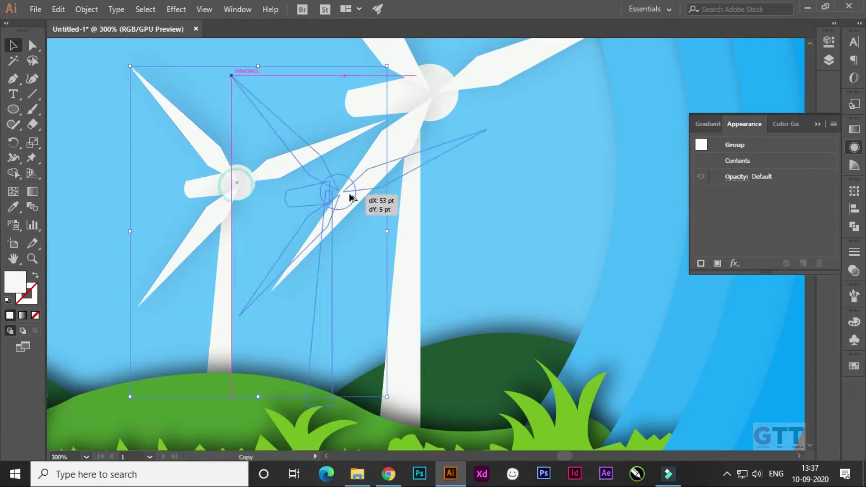
drag(231, 204, 487, 211)
drag(388, 72, 431, 146)
click(253, 115)
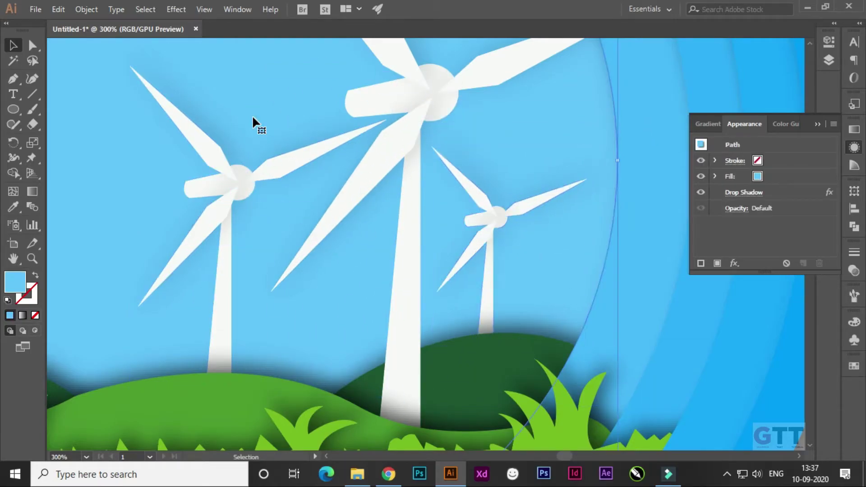
key(ctrl+0)
click(184, 178)
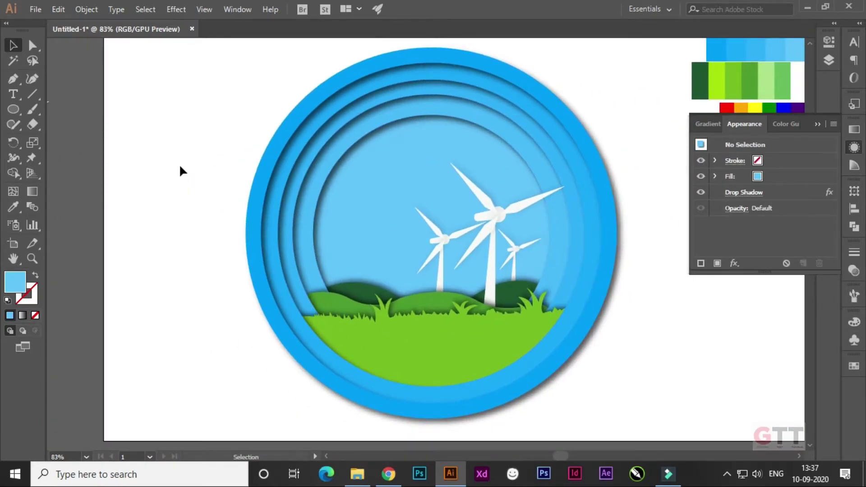
Draw a 664 pt circle with a thick 13 pt pink outline.
scroll(361, 239, left, 3)
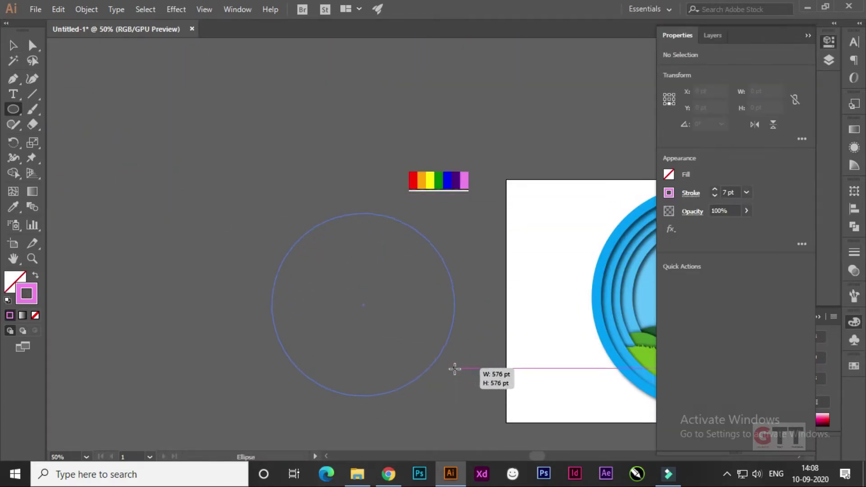
drag(454, 369, 439, 351)
scroll(439, 351, up, 2)
scroll(444, 276, up, 1)
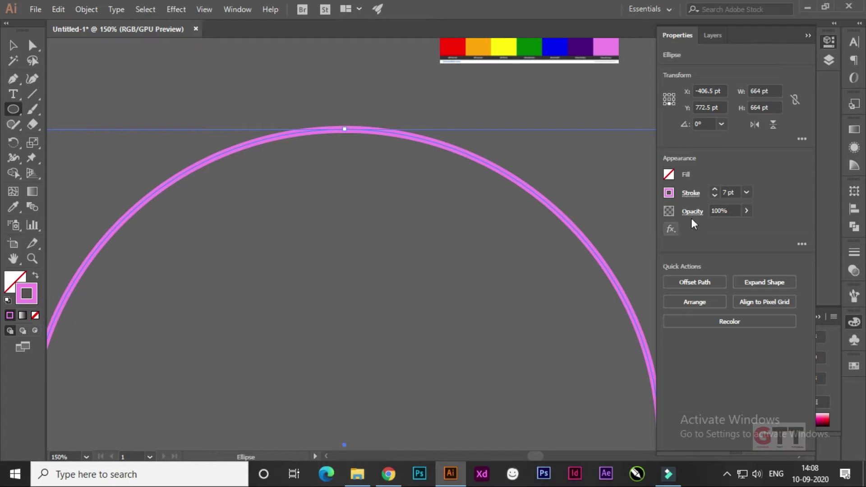
click(728, 192)
key(Up)
key(Up)
key(Up)
key(Up)
key(Up)
key(Up)
click(77, 68)
scroll(248, 257, up, 3)
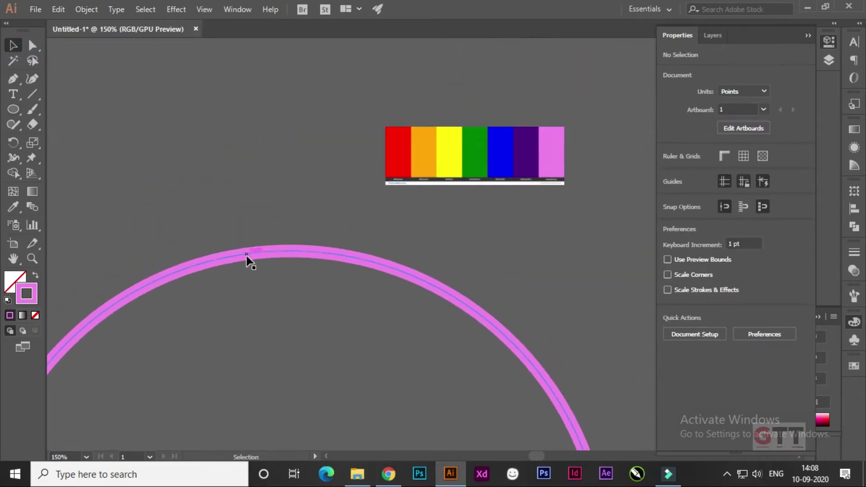
click(248, 257)
Add the first 8 pt Offset Path rings around the pink circle.
click(87, 9)
click(308, 324)
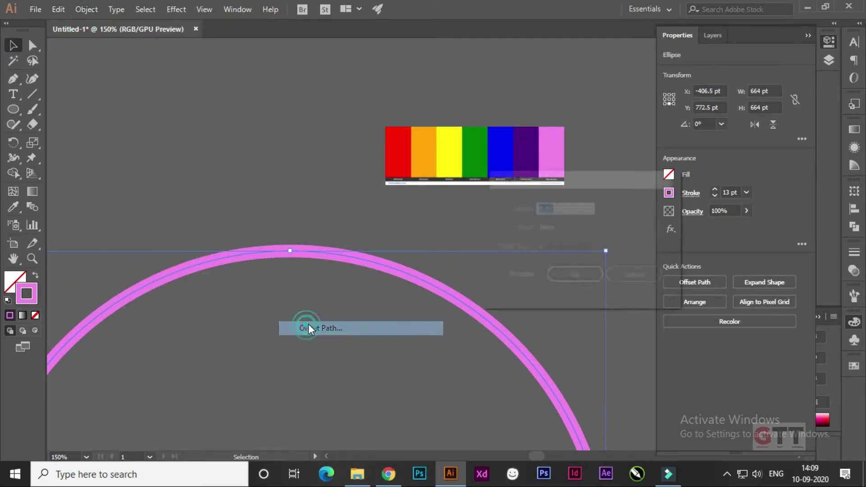
click(498, 288)
click(555, 288)
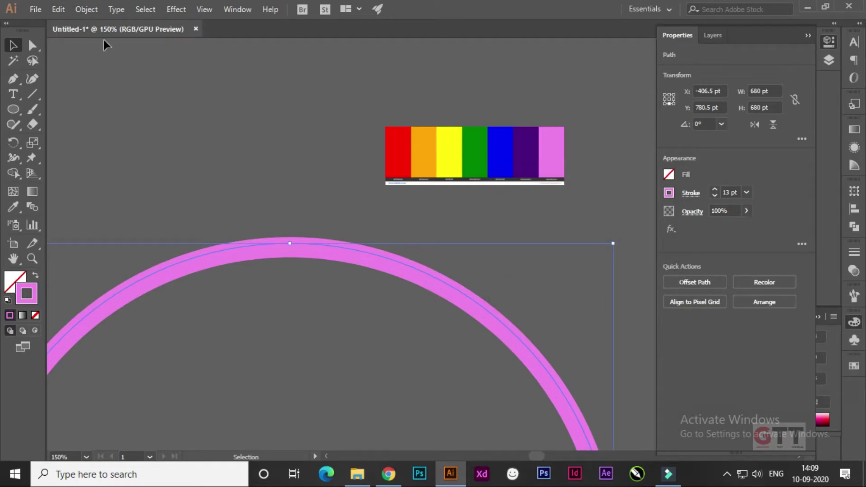
click(86, 9)
click(310, 323)
click(499, 274)
click(572, 275)
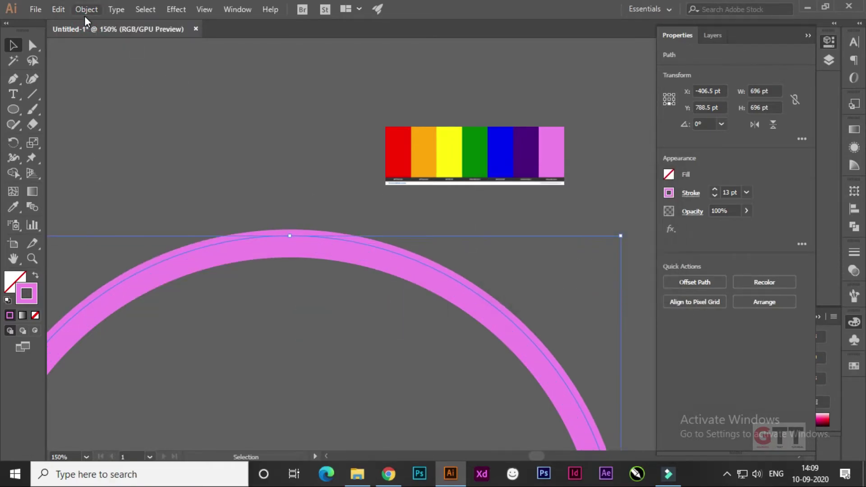
click(86, 9)
click(309, 328)
click(572, 274)
click(87, 9)
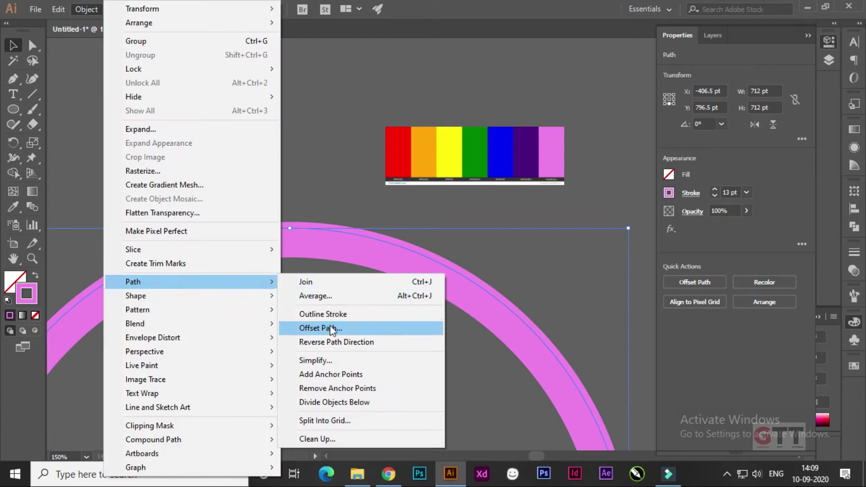
Repeat the 8 pt offset until eight nested rings reach 776 pt wide.
click(331, 330)
click(563, 276)
click(86, 9)
click(315, 327)
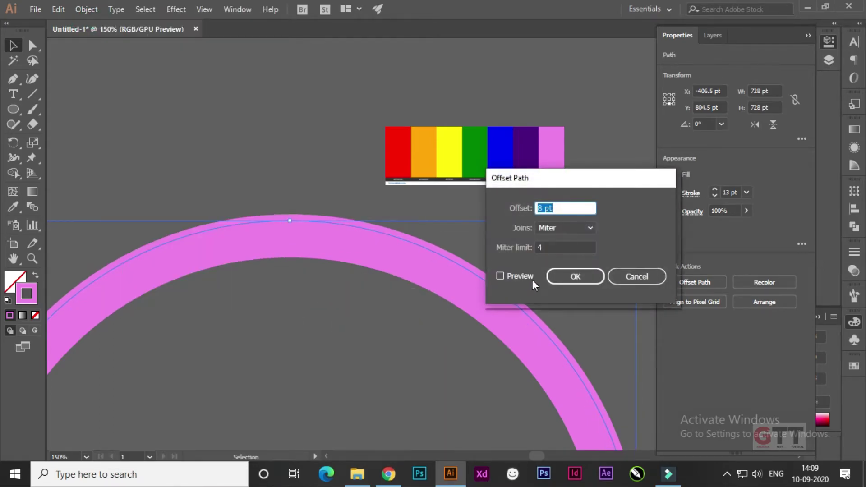
click(500, 276)
click(564, 277)
click(86, 9)
click(316, 327)
click(500, 275)
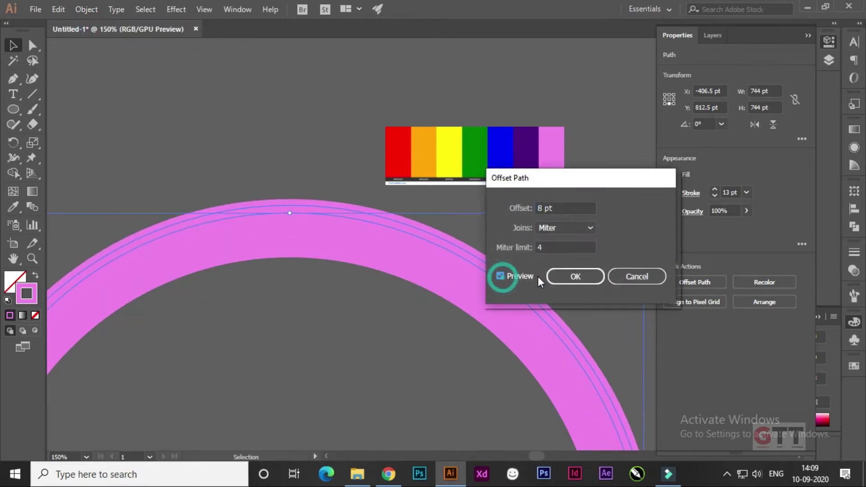
click(575, 277)
click(86, 9)
click(315, 328)
click(501, 276)
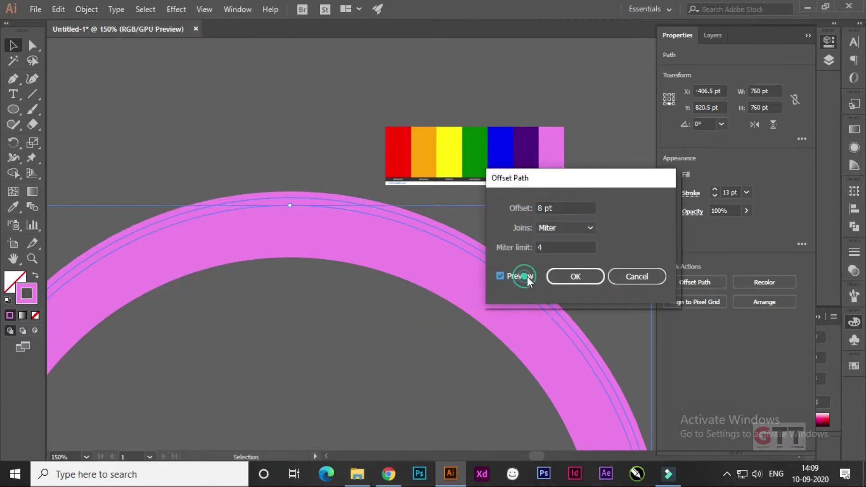
click(571, 283)
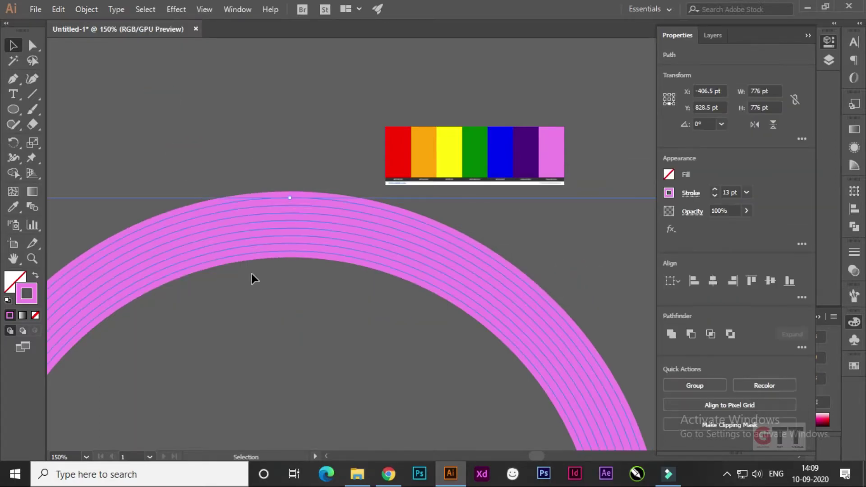
Select the inner ring and apply the purple palette swatch to it.
click(243, 174)
click(270, 255)
click(323, 327)
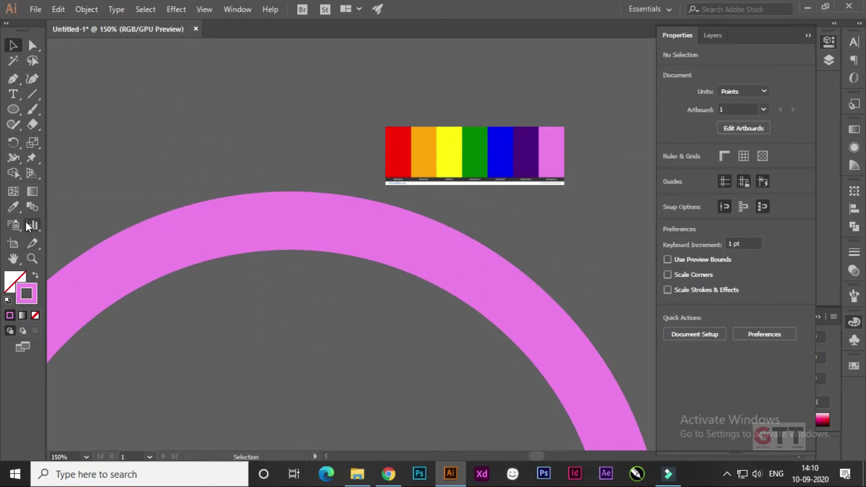
scroll(150, 255, up, 3)
scroll(265, 333, up, 2)
click(14, 207)
click(272, 346)
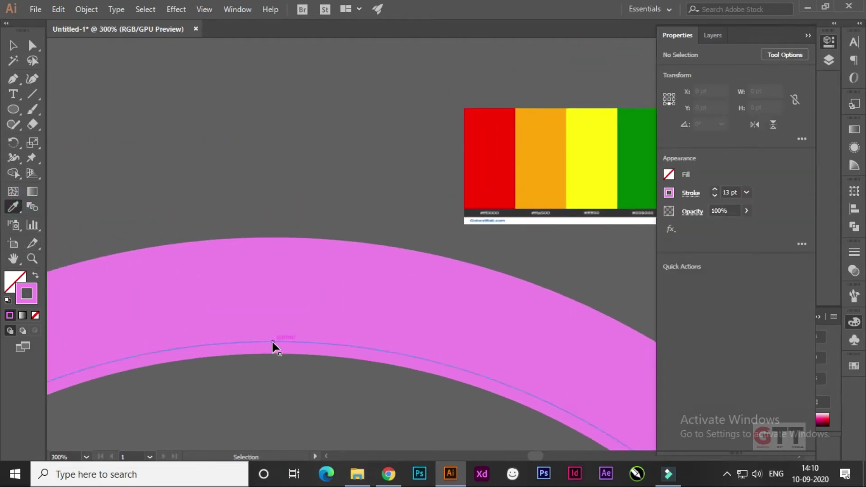
drag(296, 266, 245, 289)
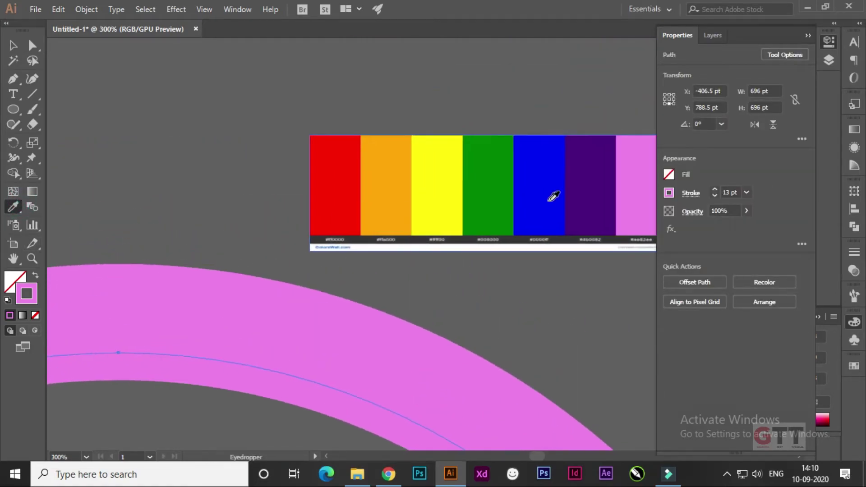
click(588, 190)
click(9, 315)
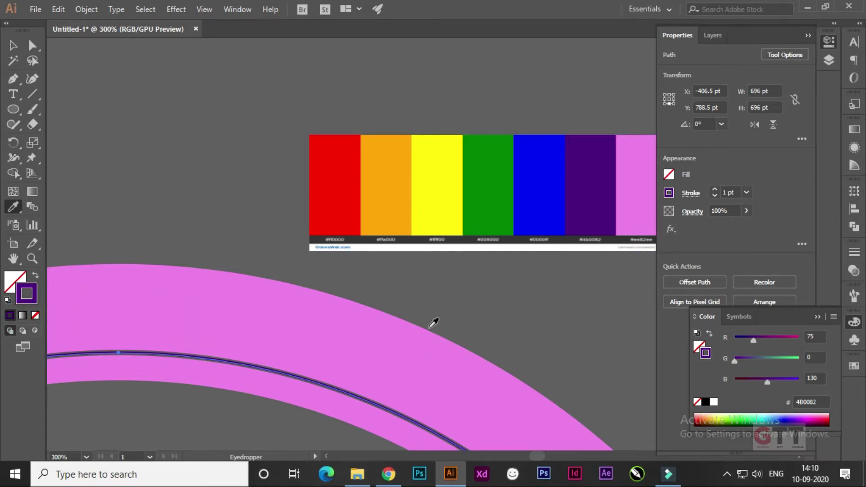
Make the next ring a purple outline with a 13 pt stroke.
click(15, 45)
click(180, 370)
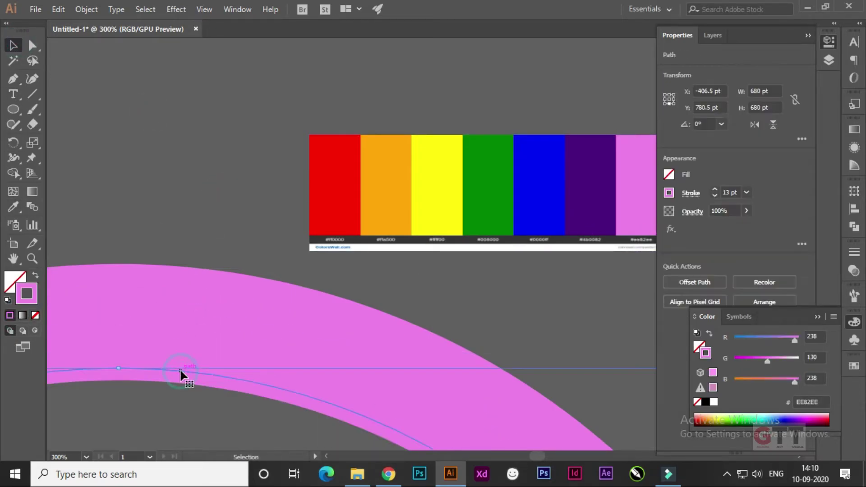
click(12, 207)
click(588, 190)
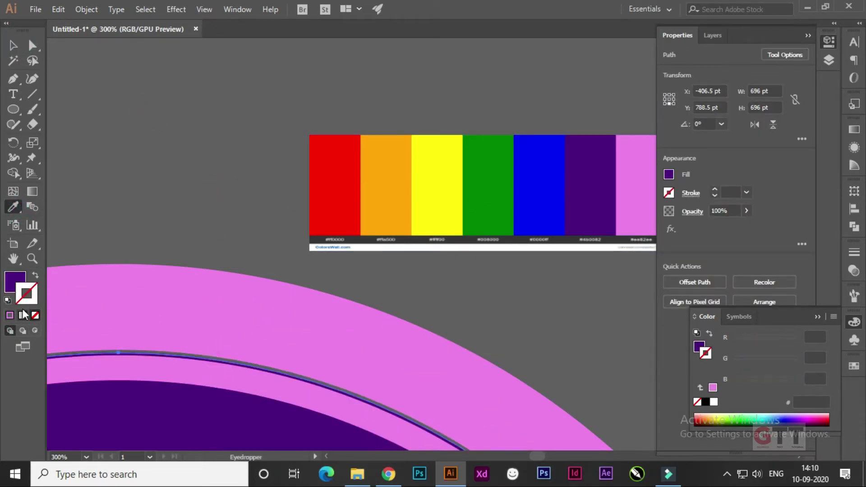
click(12, 315)
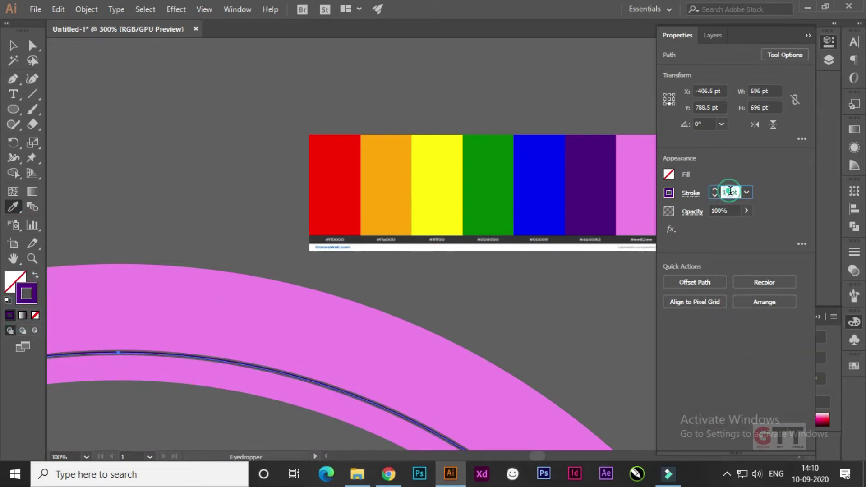
text(13)
click(13, 45)
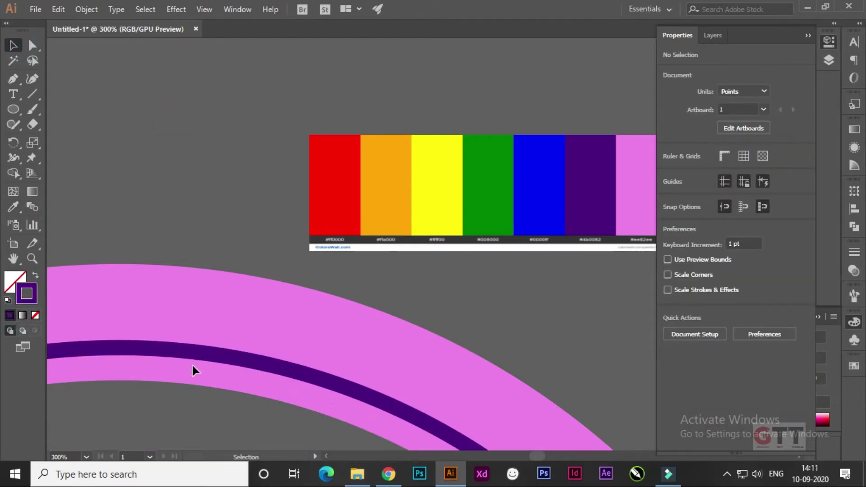
Turn the next two rings into blue and green outlines with no fill.
click(197, 344)
click(13, 207)
click(538, 207)
click(15, 282)
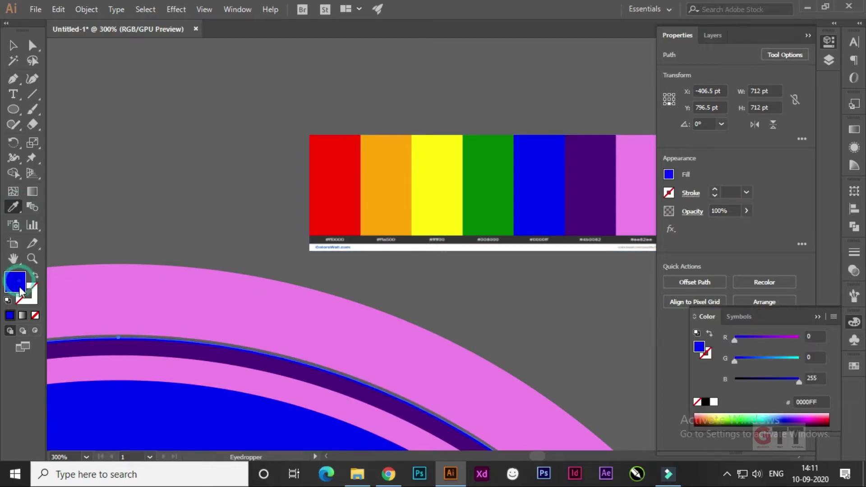
click(35, 315)
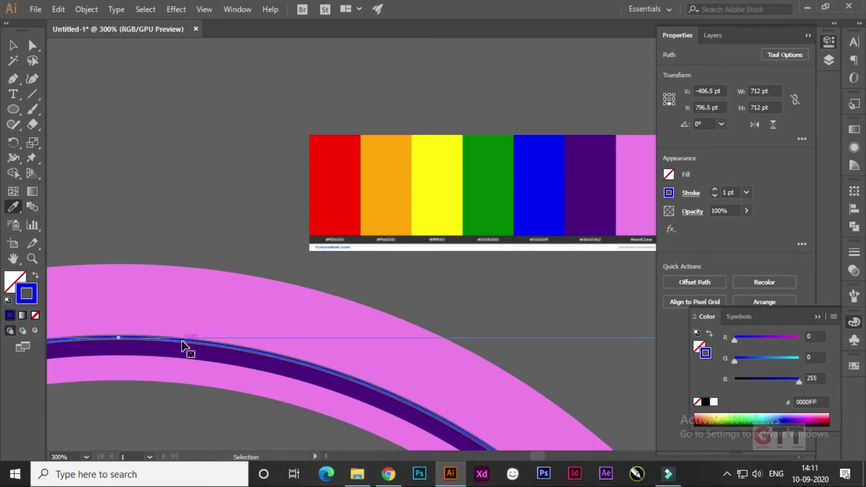
click(88, 312)
click(500, 206)
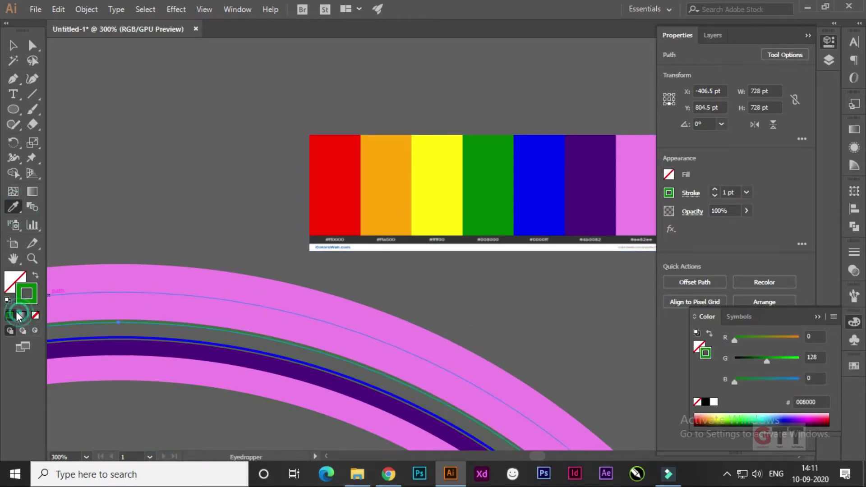
click(139, 306)
Turn the outer rings into yellow, orange and red outlines from the palette.
click(444, 205)
key(shift+x)
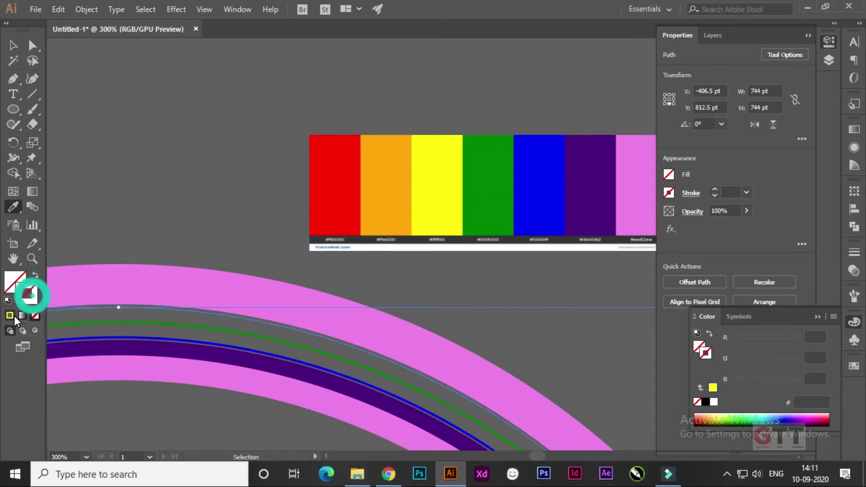
click(406, 198)
click(18, 282)
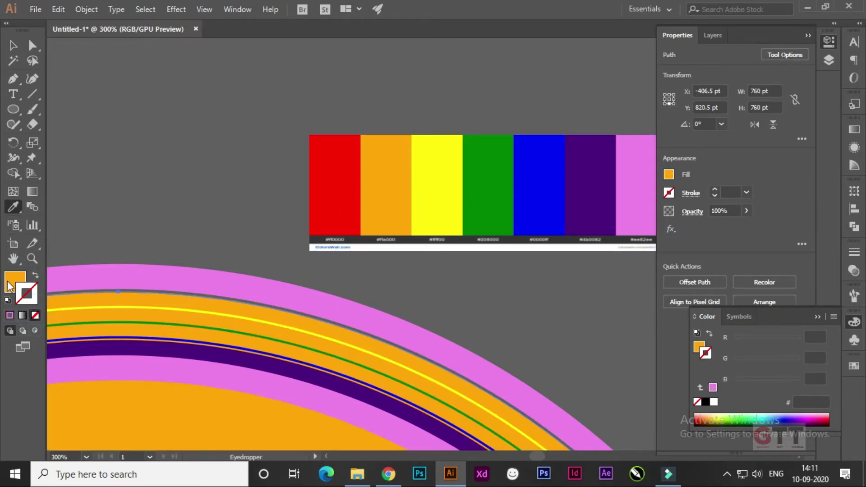
click(158, 273)
click(328, 213)
click(28, 296)
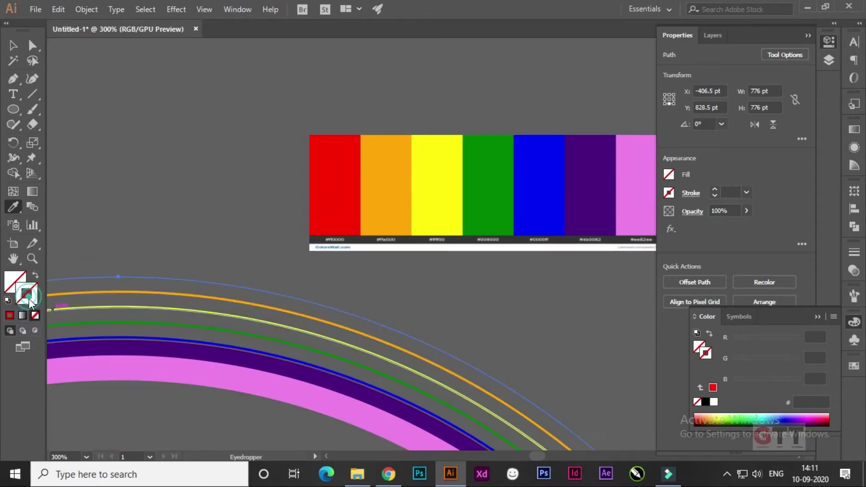
click(10, 315)
Select all the recoloured rings and give them 13 pt outlines.
click(13, 45)
click(197, 196)
drag(227, 348, 243, 280)
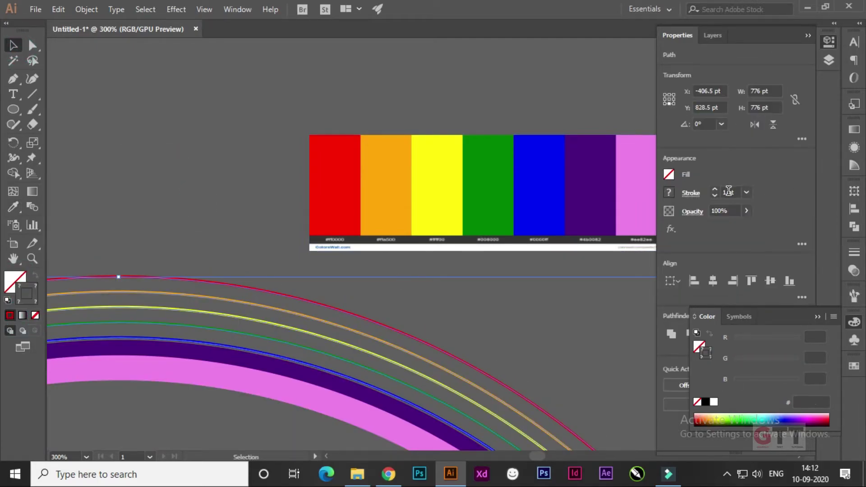
key(Return)
click(164, 174)
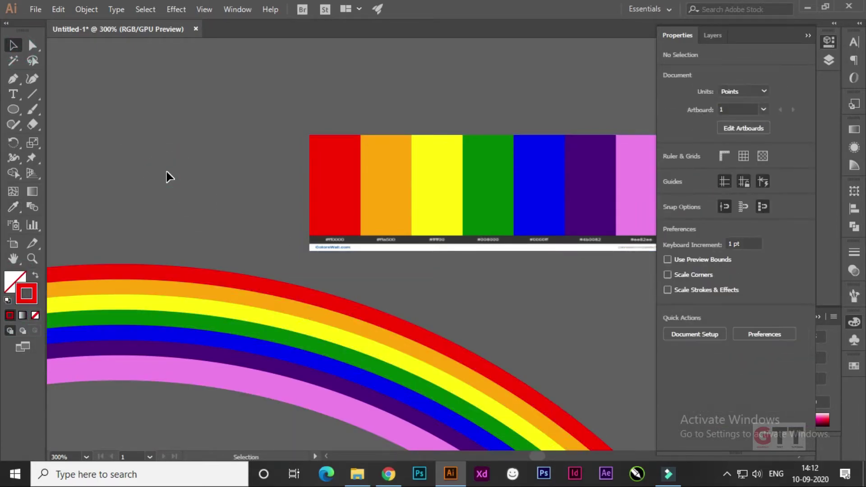
scroll(479, 169, down, 4)
Delete the rings' lower anchor points to form an arc and move it onto the artwork.
key(a)
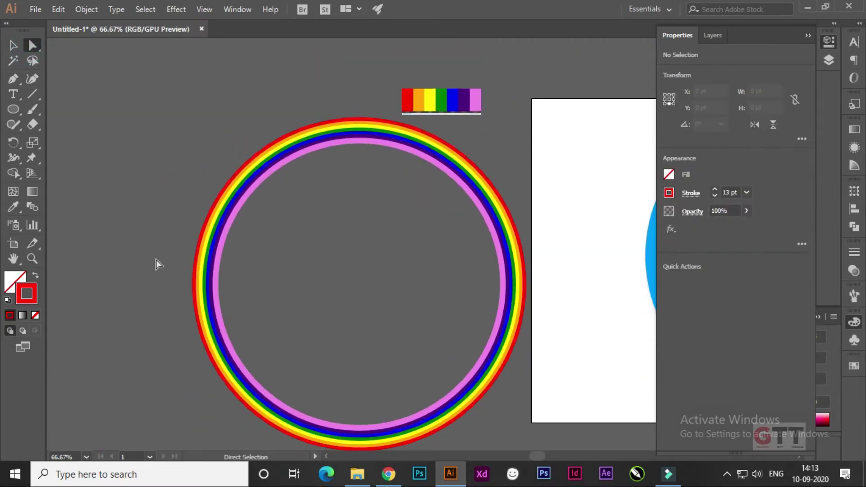
scroll(425, 384, down, 3)
key(ctrl+a)
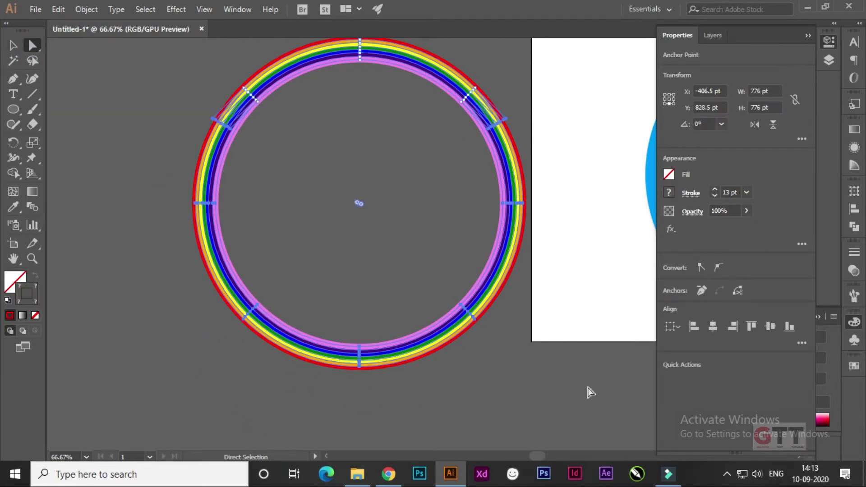
key(Delete)
scroll(412, 255, up, 5)
scroll(161, 241, right, 10)
scroll(160, 242, down, 4)
key(v)
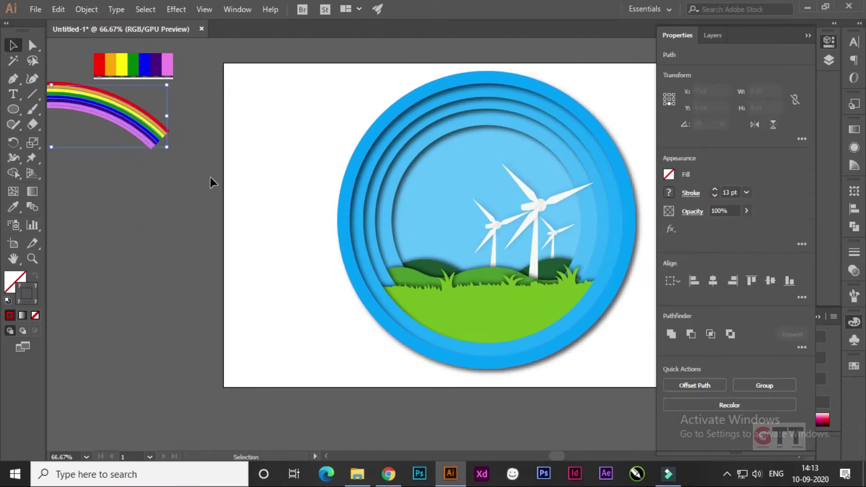
click(210, 177)
drag(113, 104, 544, 239)
Tilt the rainbow across the scene and send it behind the blue rings.
drag(575, 296, 583, 263)
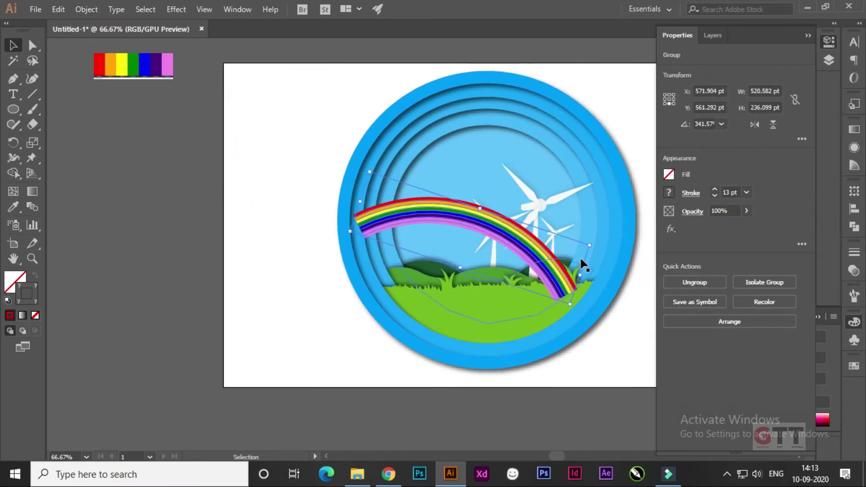
right_click(420, 212)
click(566, 390)
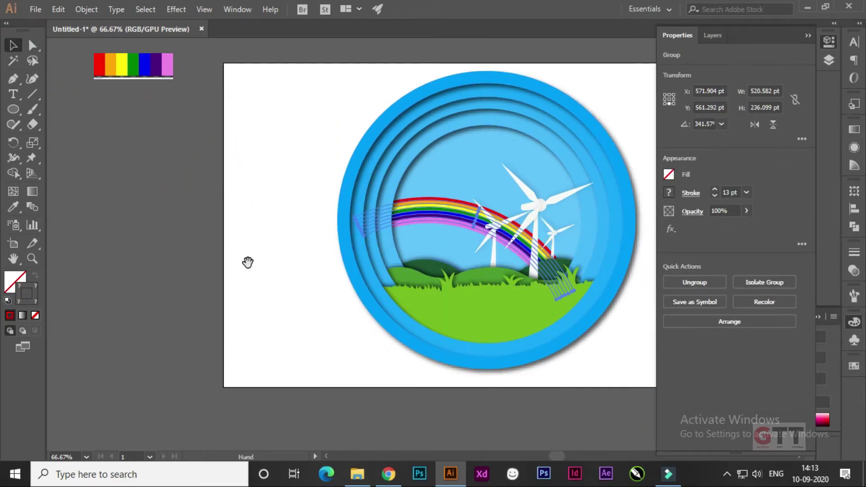
key(ctrl+plus)
key(ctrl+plus)
key(ctrl+plus)
scroll(131, 281, up, 5)
scroll(131, 281, right, 3)
Enlarge the rainbow and position it along the upper sky.
drag(300, 251, 338, 120)
scroll(360, 189, right, 2)
mouse_move(600, 202)
mouse_down()
mouse_move(611, 204)
mouse_move(571, 305)
mouse_move(377, 180)
mouse_up()
scroll(541, 271, right, 2)
scroll(388, 203, left, 2)
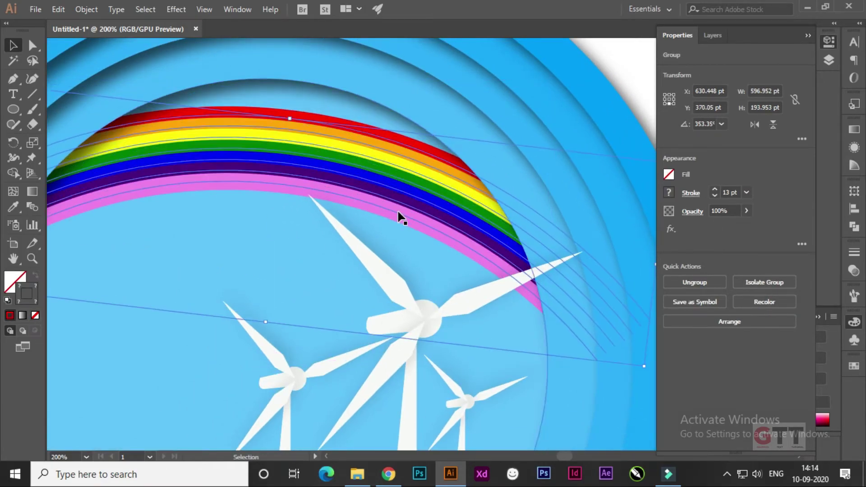
scroll(381, 240, up, 2)
drag(381, 240, 464, 188)
scroll(450, 203, right, 3)
Ungroup the rainbow and adjust the pink stripe's outline thickness.
right_click(368, 224)
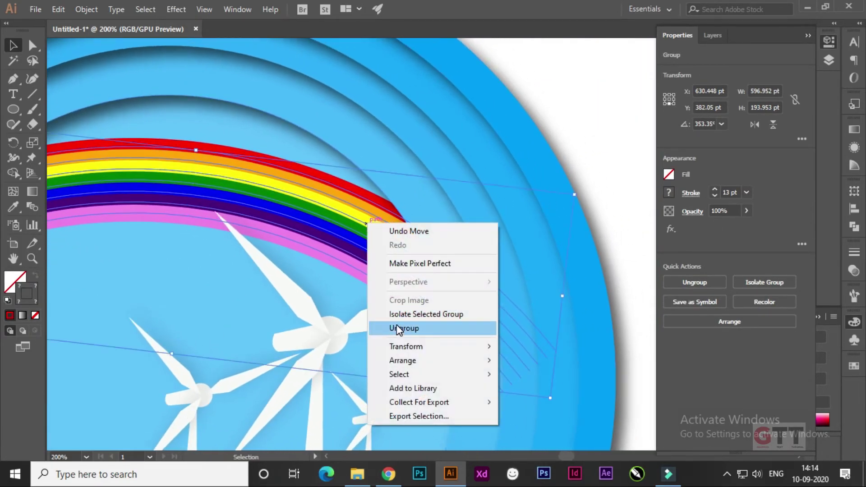
click(398, 329)
click(346, 282)
click(405, 302)
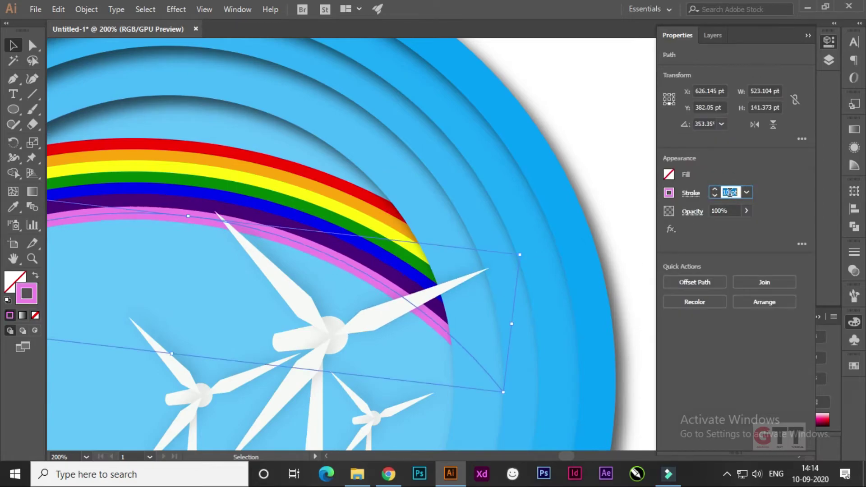
click(630, 113)
Draw a new 76 pt circle with an 11 pt pink stroke on the pasteboard.
scroll(568, 180, down, 3)
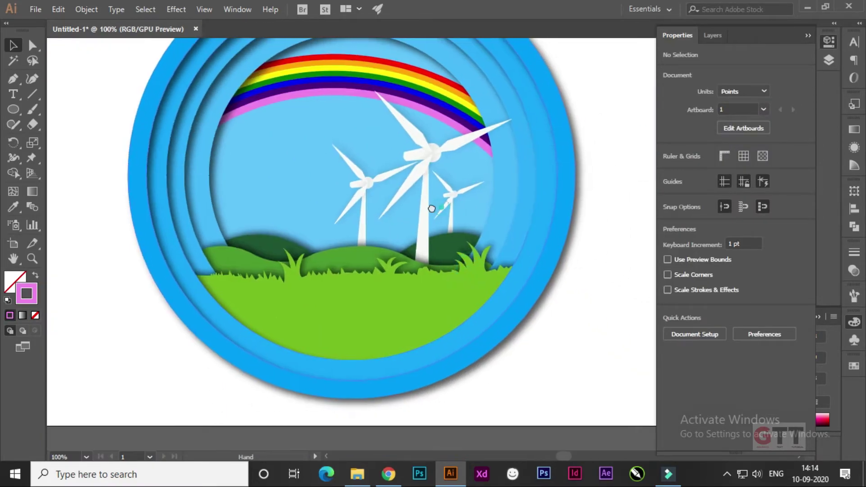
mouse_move(293, 238)
mouse_down()
mouse_move(608, 238)
mouse_move(772, 267)
mouse_up()
key(l)
drag(190, 171, 239, 219)
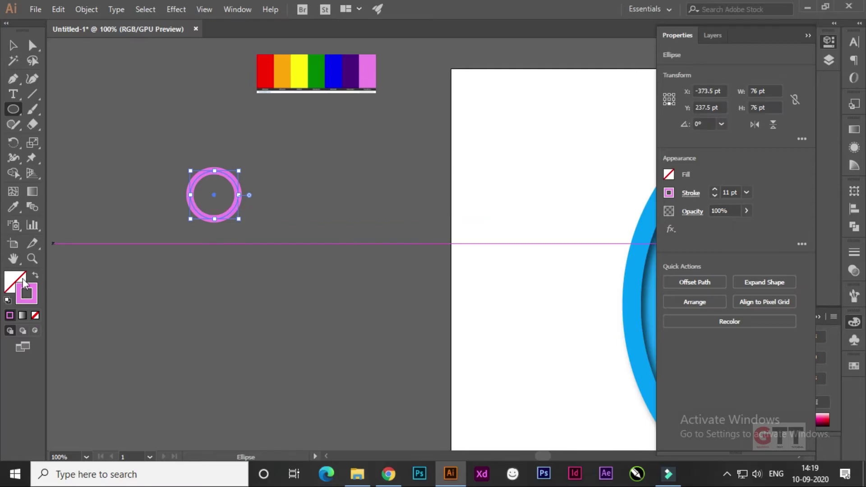
Set the circle's fill to white in the Color Picker.
click(10, 316)
double_click(13, 288)
click(541, 140)
click(831, 155)
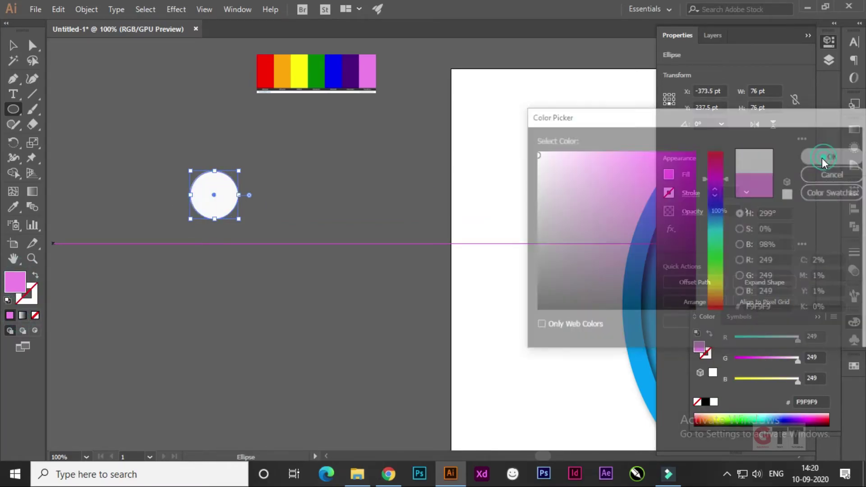
Alt-drag overlapping circle copies, including a 52 pt copy and small circles at both ends.
key(v)
drag(224, 203, 194, 207)
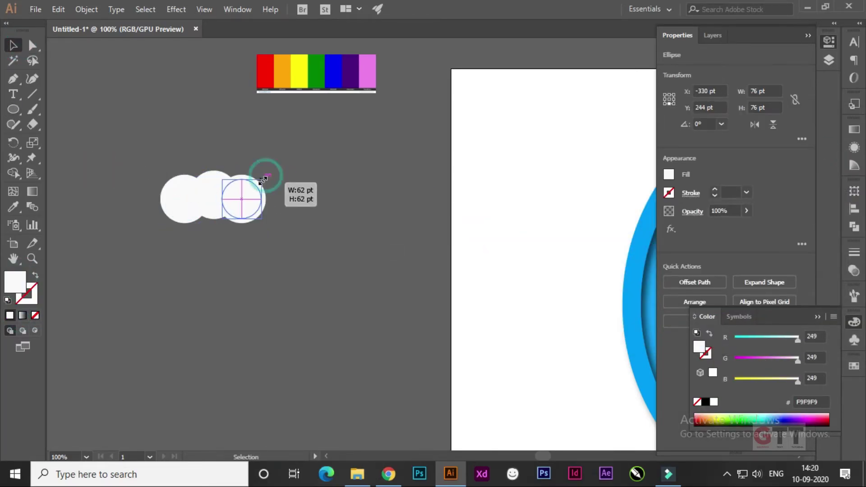
drag(276, 201, 253, 219)
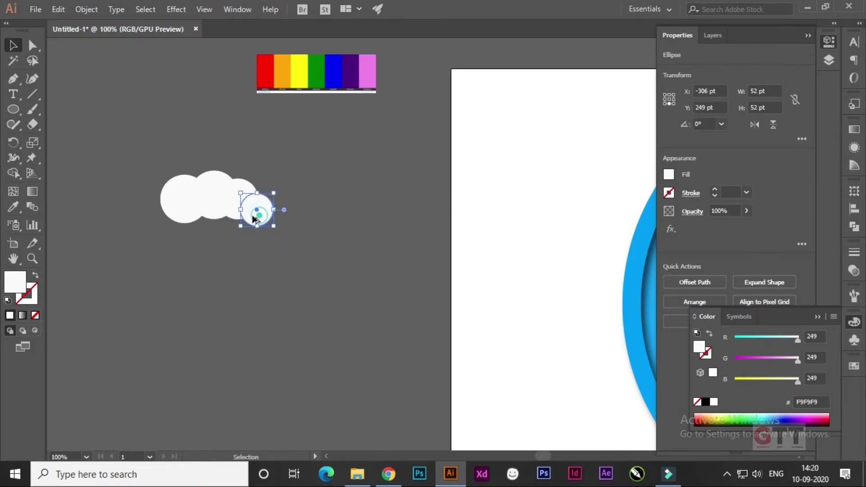
drag(166, 221, 155, 220)
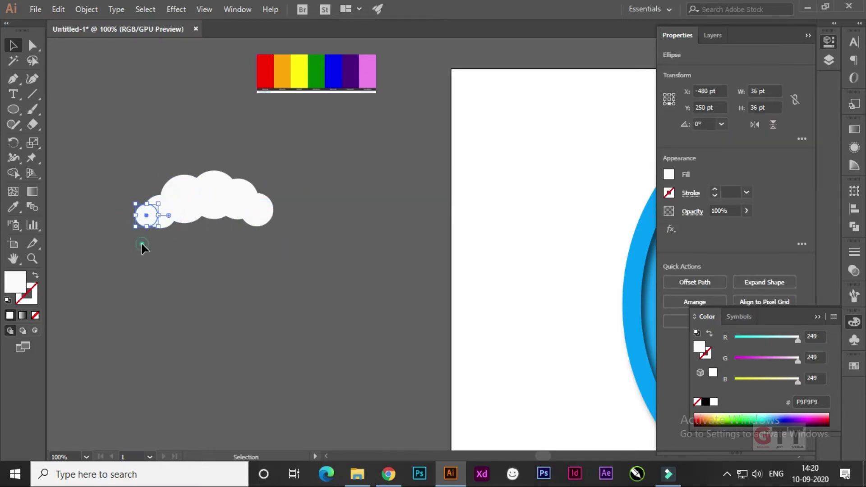
key(ctrl+plus)
key(ctrl+plus)
key(ctrl+plus)
scroll(191, 236, right, 5)
scroll(192, 236, up, 2)
click(293, 343)
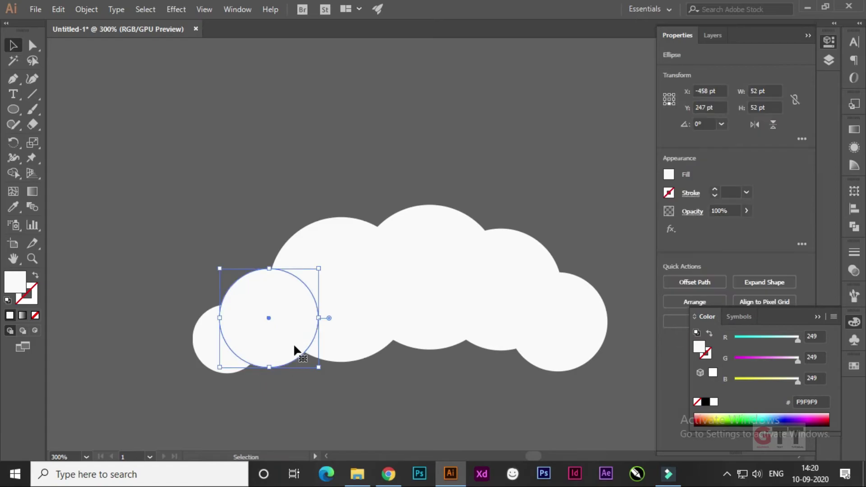
drag(293, 343, 578, 349)
click(466, 392)
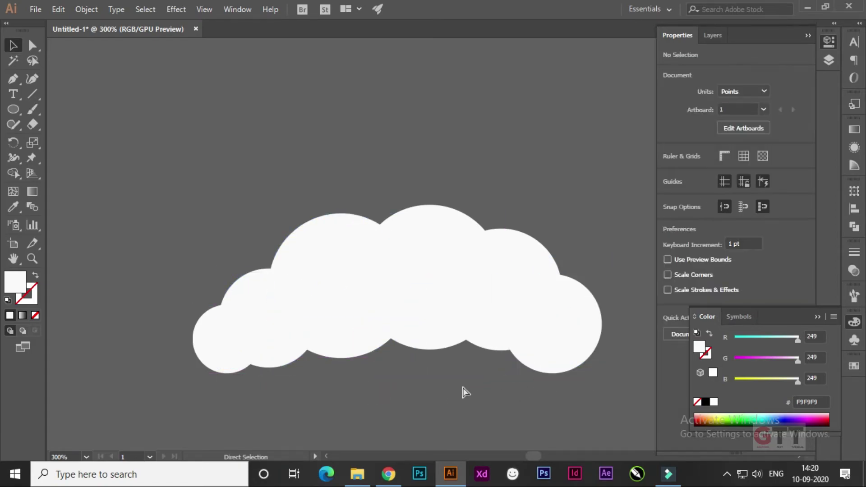
key(ctrl+minus)
key(ctrl+minus)
Merge all the overlapping circles into one cloud shape with Shape Builder.
right_click(13, 109)
click(68, 110)
click(195, 174)
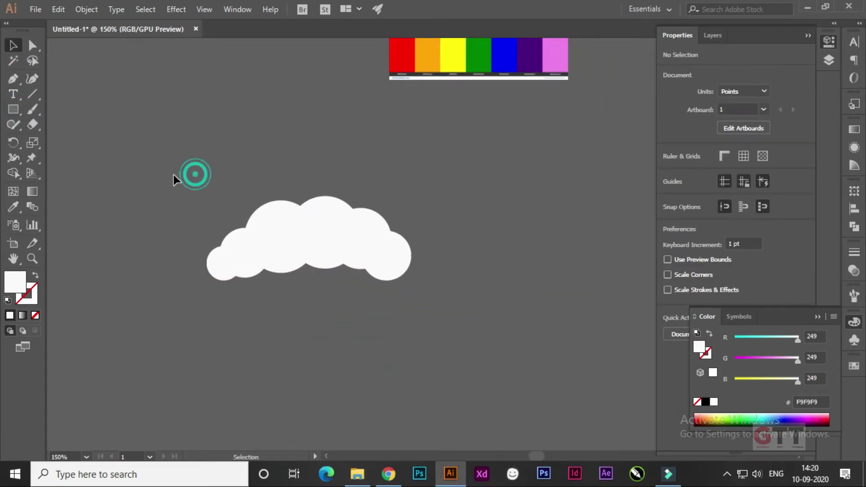
key(ctrl+a)
drag(230, 272, 388, 256)
Flatten the cloud's bottom by subtracting a rectangle with Pathfinder Minus Front.
key(v)
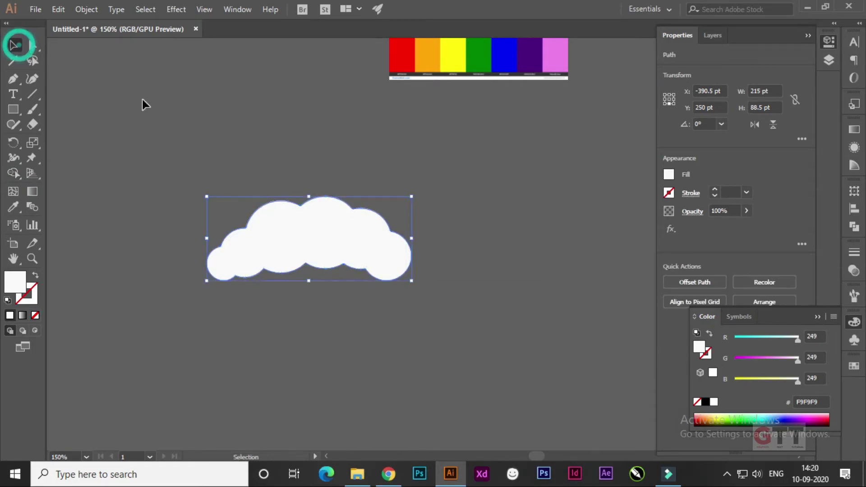
click(172, 271)
key(m)
drag(458, 330, 458, 331)
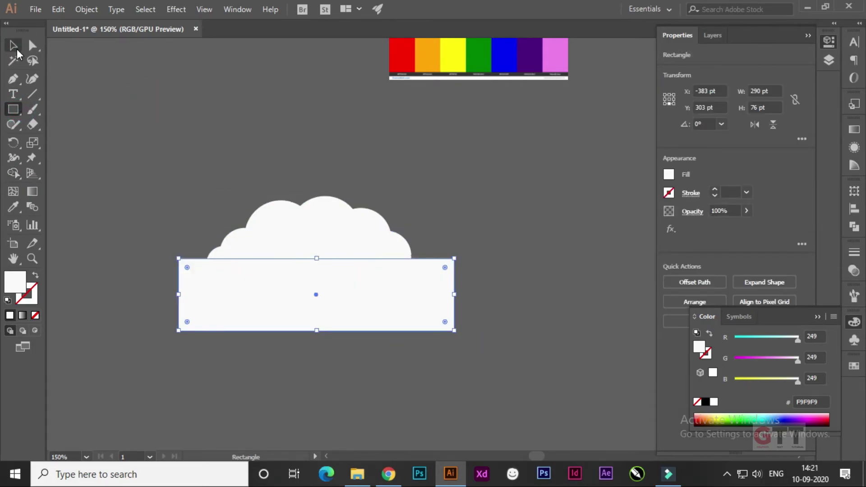
key(v)
key(ctrl+a)
click(853, 226)
click(728, 217)
key(ctrl+shift+a)
key(ctrl+minus)
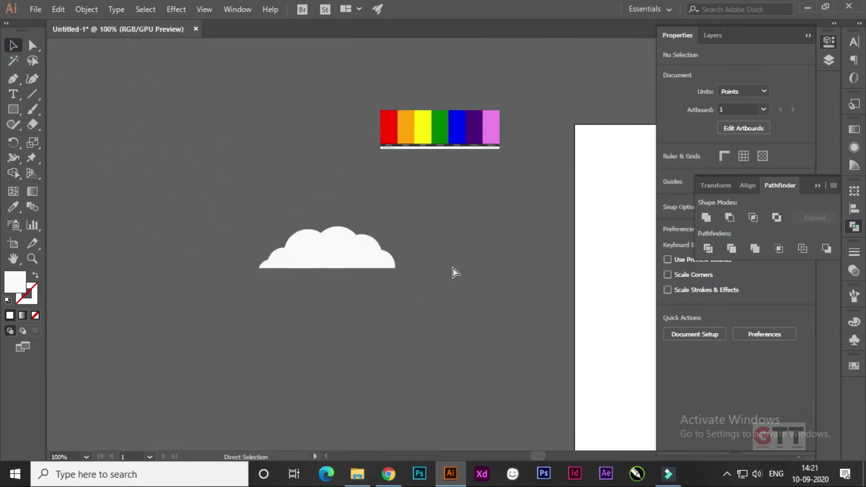
key(ctrl+minus)
Move the cloud onto the rainbow's left end and scale it down.
scroll(220, 233, up, 2)
drag(112, 241, 284, 261)
key(v)
drag(49, 229, 161, 232)
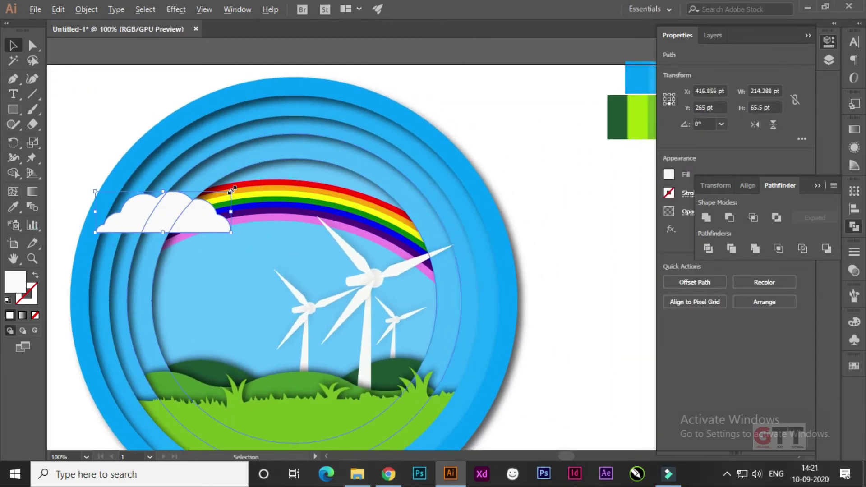
drag(218, 197, 212, 199)
double_click(164, 206)
Duplicate the cloud several times, shrinking copies and spreading them above the rainbow.
key(ctrl+plus)
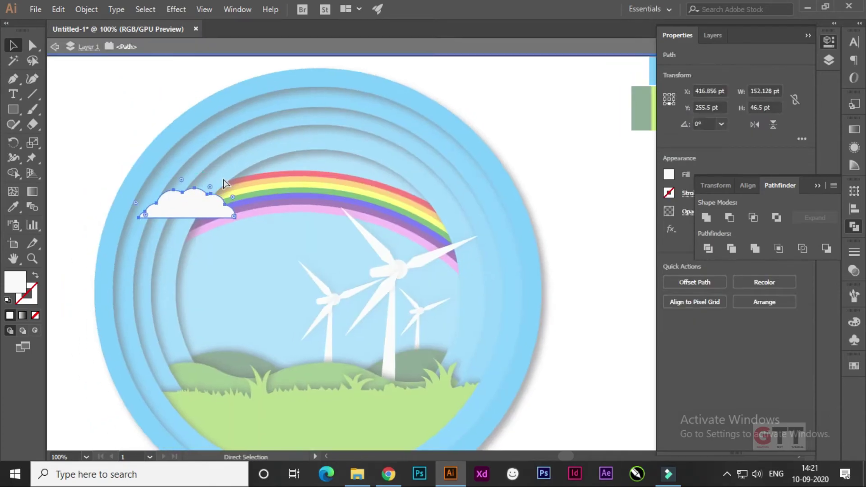
drag(135, 216, 157, 236)
scroll(157, 237, right, 2)
click(163, 269)
drag(325, 208, 327, 205)
mouse_move(385, 181)
mouse_down()
mouse_move(370, 187)
mouse_move(523, 220)
mouse_up()
drag(528, 269, 382, 259)
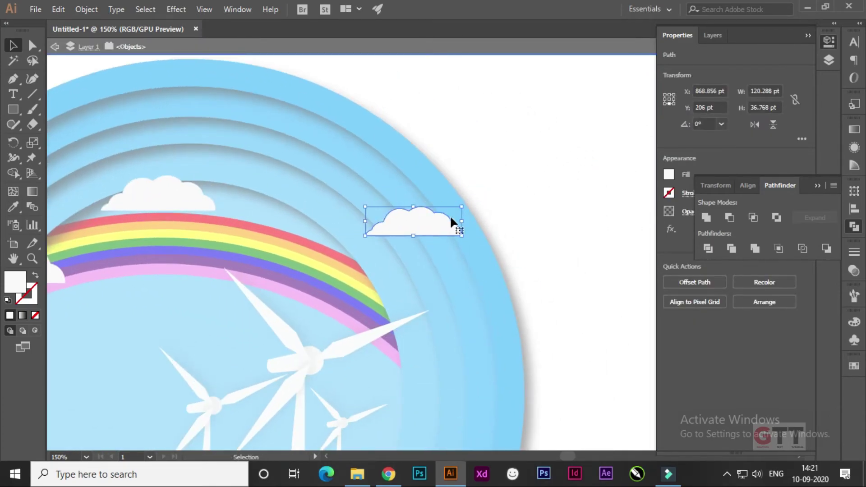
drag(472, 223, 372, 264)
drag(369, 207, 405, 247)
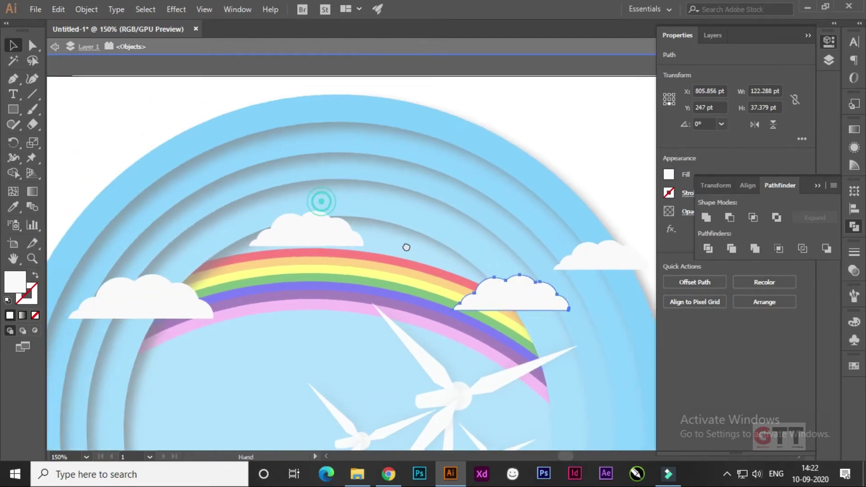
mouse_move(522, 305)
mouse_down()
mouse_move(116, 199)
mouse_move(180, 233)
mouse_up()
drag(262, 219, 219, 148)
Shrink one cloud copy to a small size and drop another at the rainbow's top.
click(205, 256)
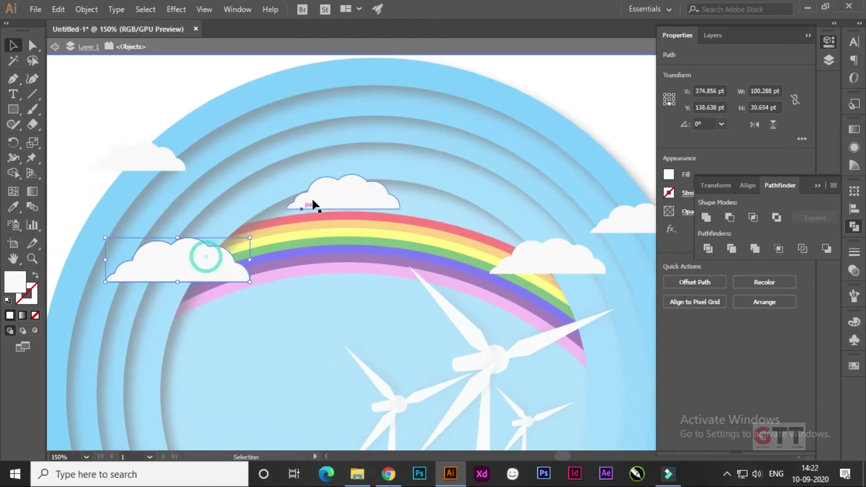
mouse_move(365, 199)
mouse_down()
mouse_move(542, 115)
mouse_move(559, 94)
mouse_move(504, 133)
mouse_up()
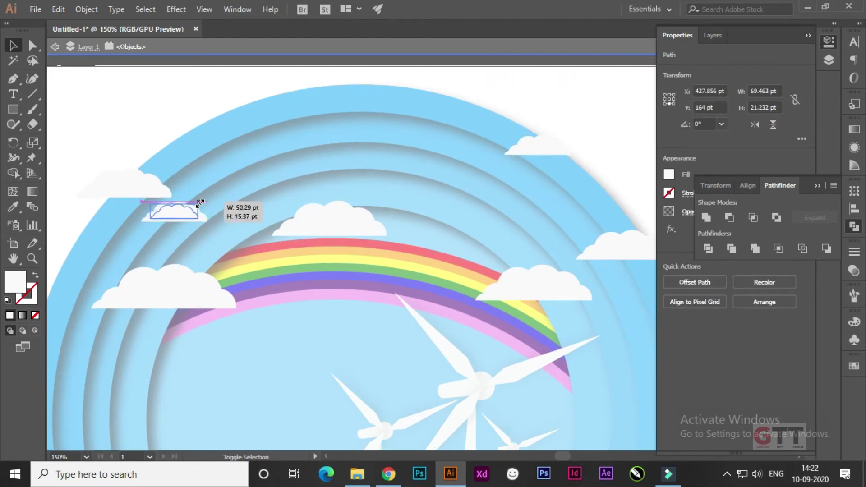
drag(199, 202, 198, 203)
key(ctrl+shift+a)
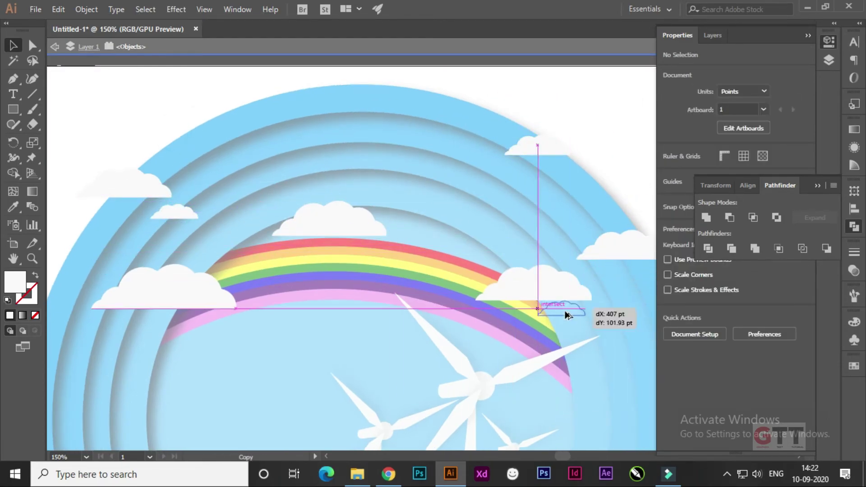
drag(417, 242, 417, 242)
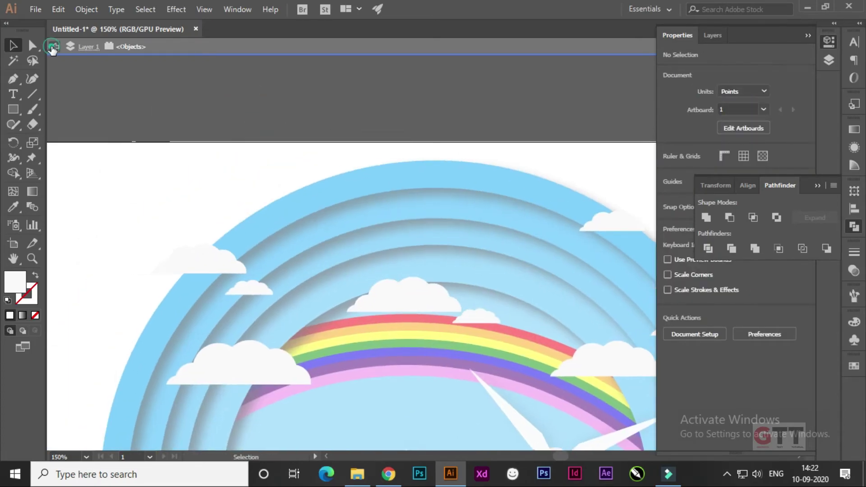
Group the clouds and apply a Multiply drop shadow: 65%, X 4, Y -3, blur 5.
click(256, 294)
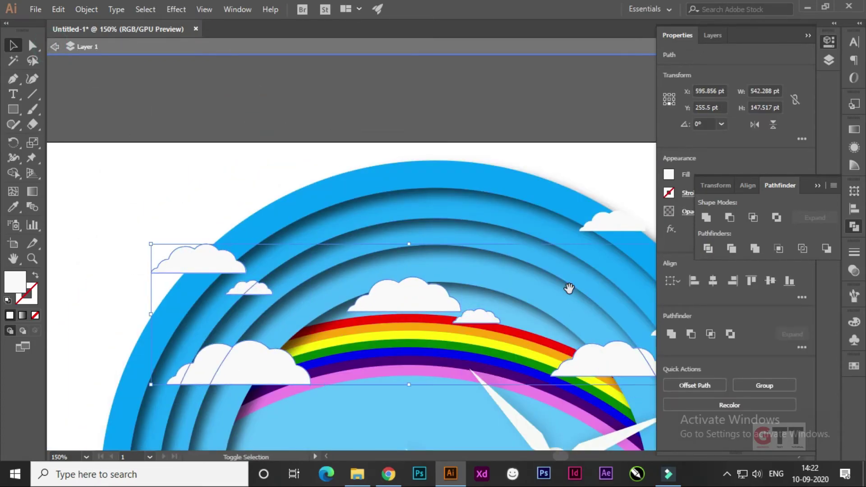
drag(569, 288, 356, 298)
key(ctrl+g)
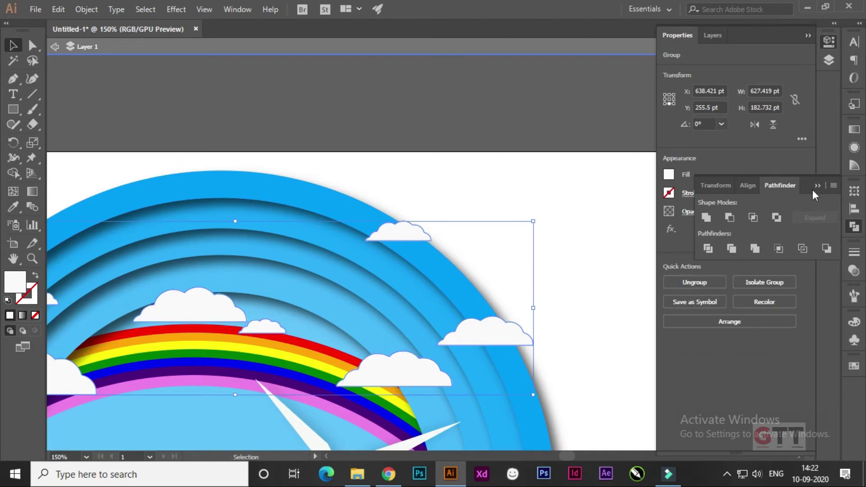
click(670, 229)
click(654, 267)
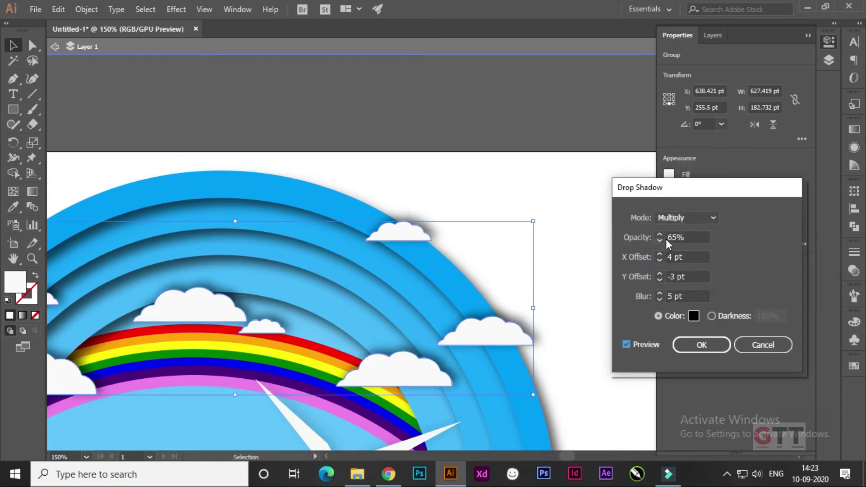
click(701, 344)
key(ctrl+minus)
key(ctrl+minus)
click(263, 154)
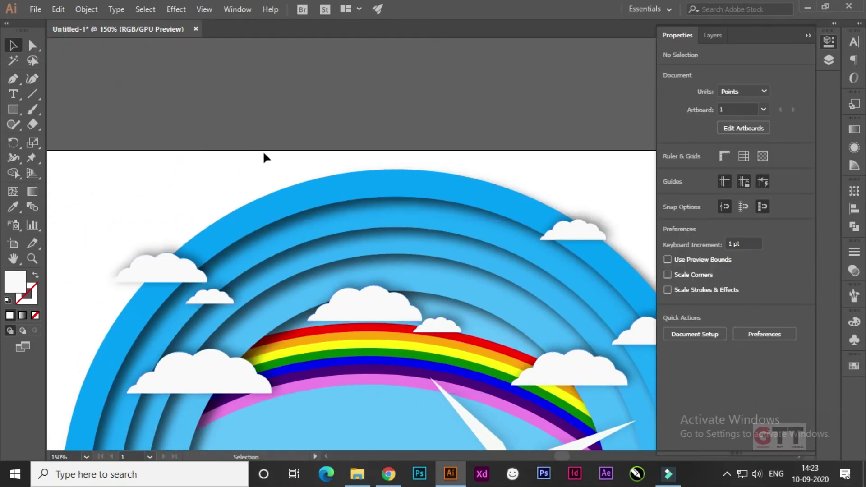
mouse_move(263, 153)
mouse_down()
mouse_move(261, 203)
mouse_move(148, 64)
mouse_up()
Scale the girl figure to about 112 pt wide and stand her on the left hill.
key(ctrl+plus)
key(ctrl+plus)
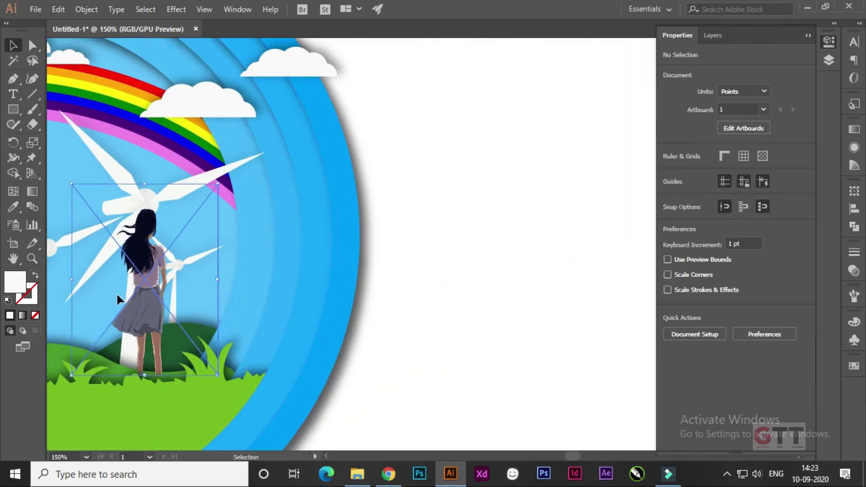
mouse_move(461, 247)
mouse_down()
mouse_move(272, 269)
mouse_move(271, 262)
mouse_up()
drag(345, 121, 333, 155)
drag(293, 250, 289, 238)
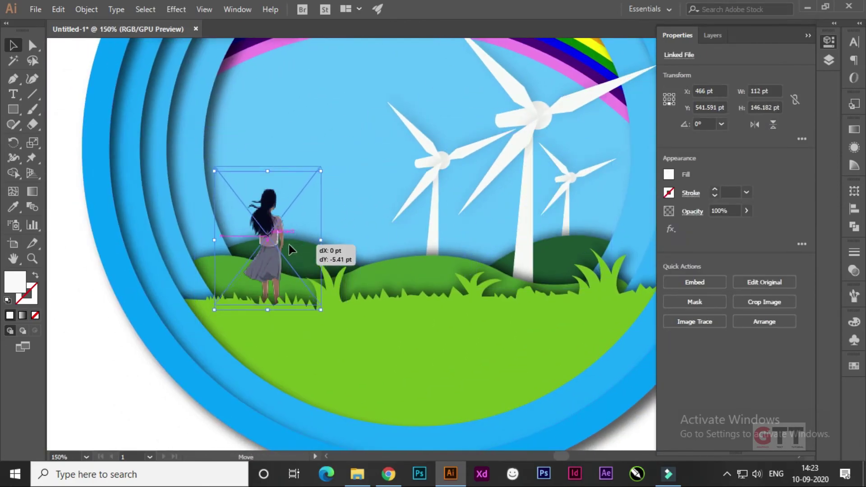
click(116, 235)
key(ctrl+minus)
key(ctrl+minus)
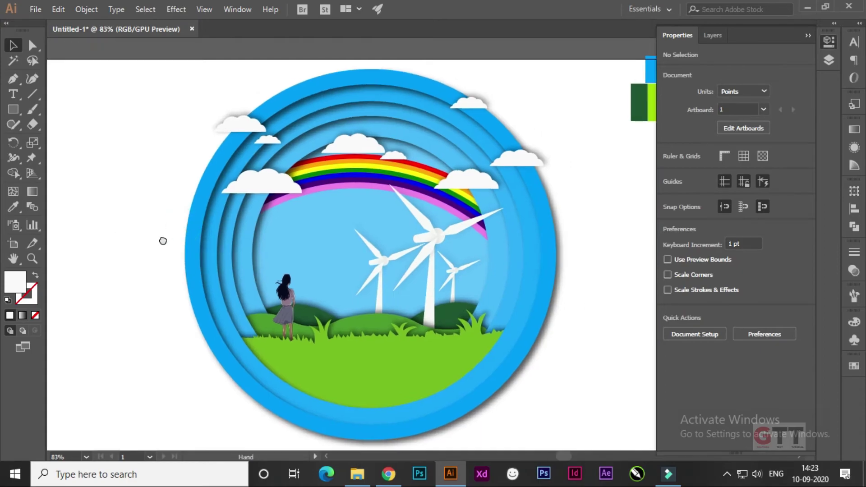
Nudge a cloud slightly upward above the rainbow.
key(ctrl+0)
drag(656, 252, 622, 232)
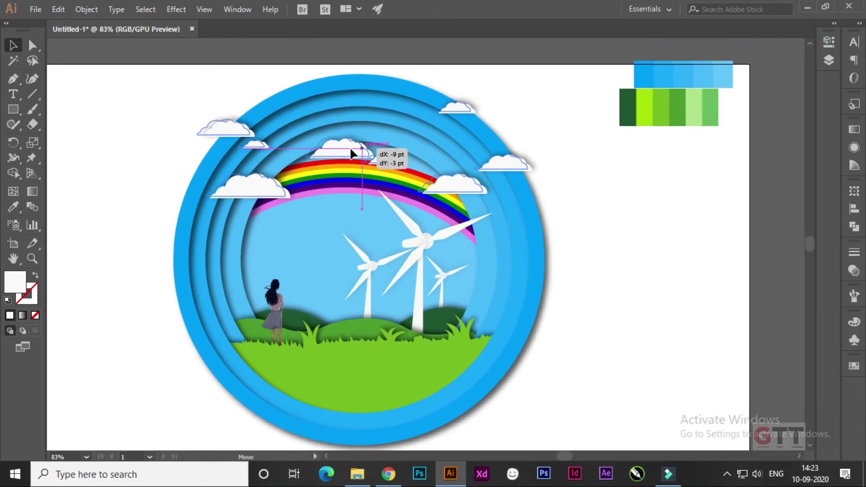
drag(351, 153, 351, 153)
key(ctrl+minus)
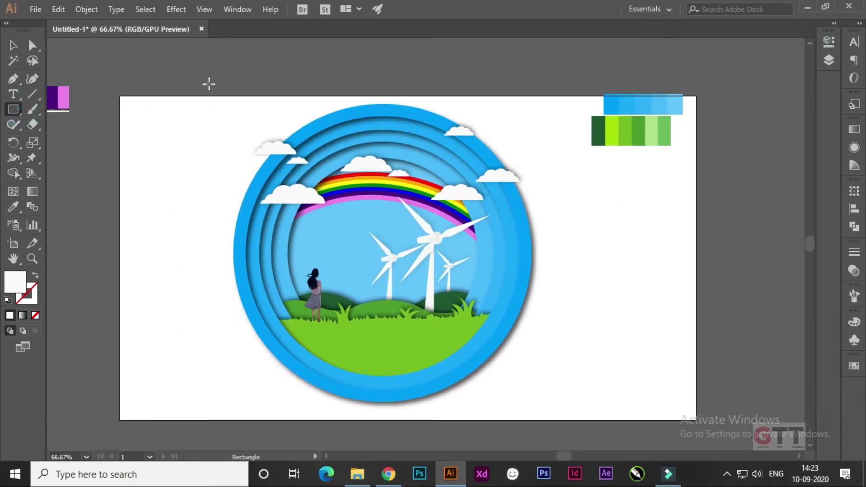
Draw a rectangle stretched to cover the full artboard.
mouse_move(198, 82)
mouse_down()
mouse_move(584, 420)
mouse_move(600, 420)
mouse_up()
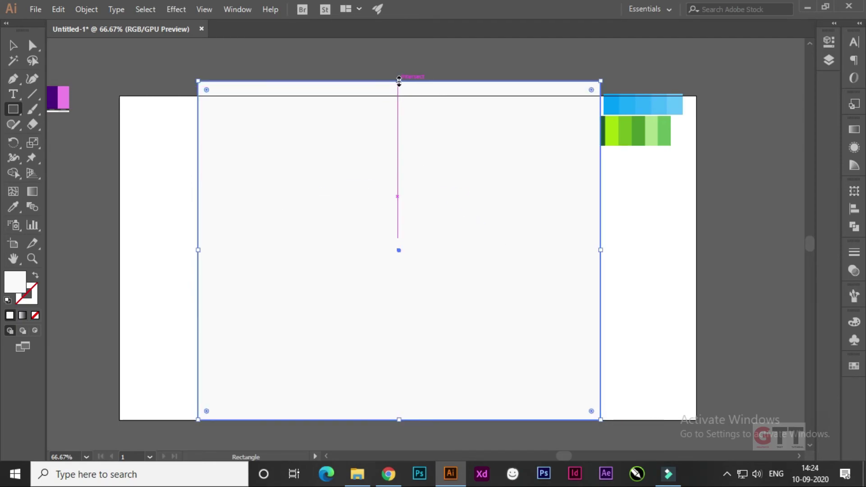
drag(398, 82, 398, 96)
drag(198, 257, 119, 257)
drag(600, 257, 695, 257)
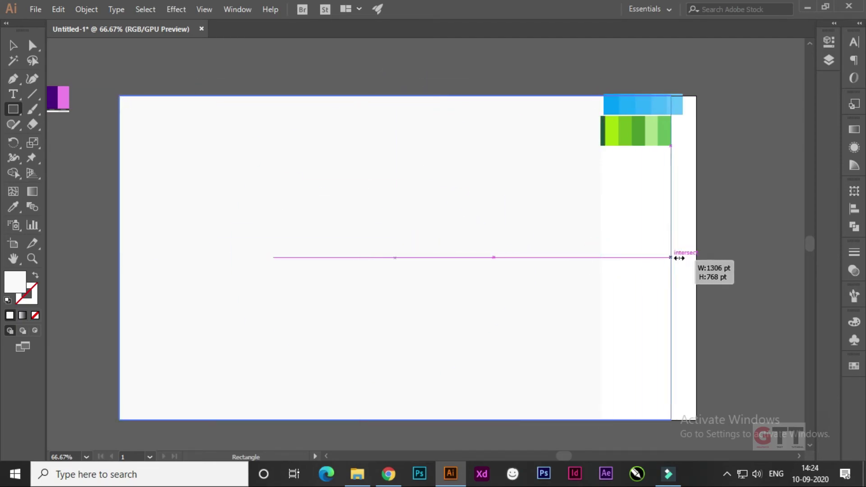
Fill the rectangle red and send it to the back behind the landscape.
double_click(8, 290)
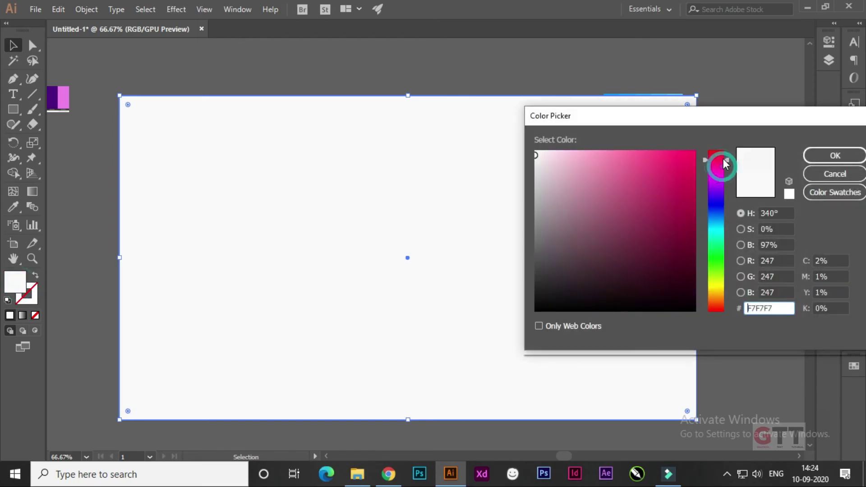
click(685, 172)
click(833, 155)
right_click(537, 198)
click(701, 436)
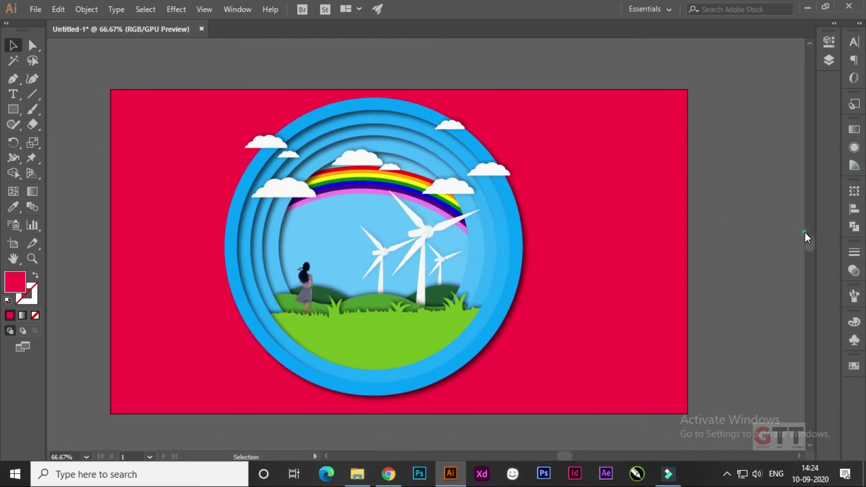
Shift-select the first four rainbow bands.
key(ctrl+0)
scroll(309, 194, up, 3)
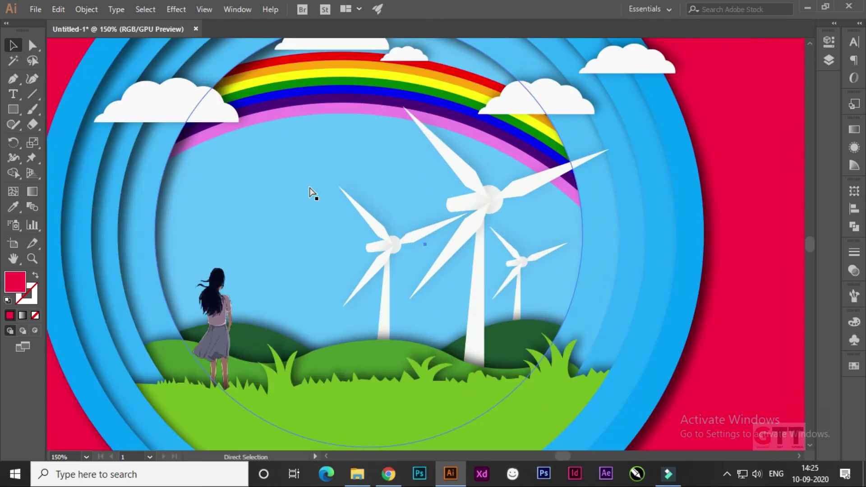
scroll(398, 207, up, 4)
mouse_move(398, 206)
mouse_down()
mouse_move(476, 280)
mouse_move(447, 131)
mouse_up()
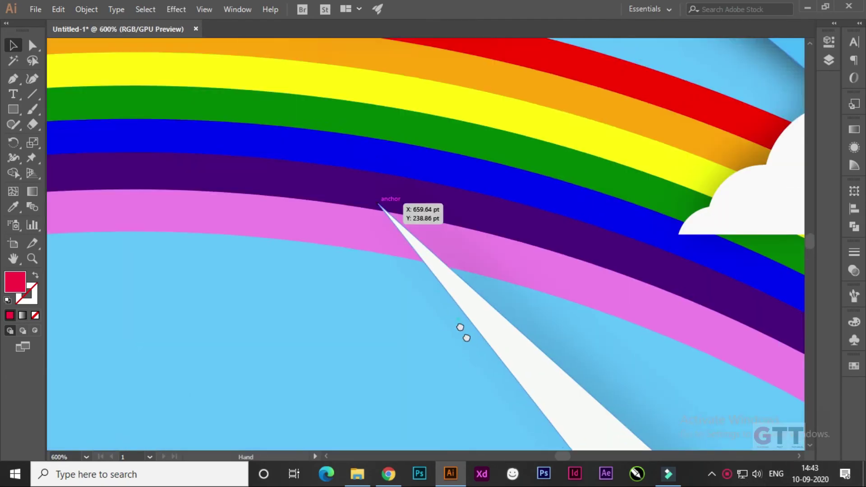
drag(462, 331, 550, 451)
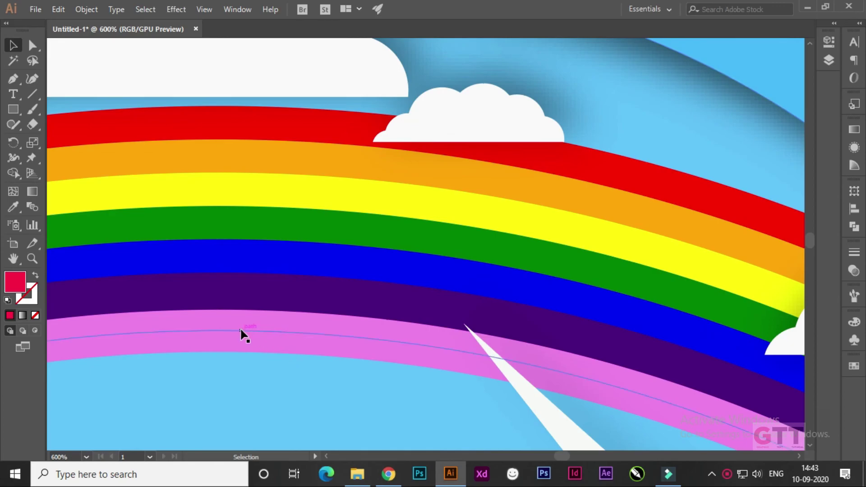
shift+click(244, 336)
shift+click(242, 299)
shift+click(216, 263)
shift+click(214, 198)
Nudge the big cloud upward and add the remaining rainbow bands to the selection.
scroll(228, 164, up, 3)
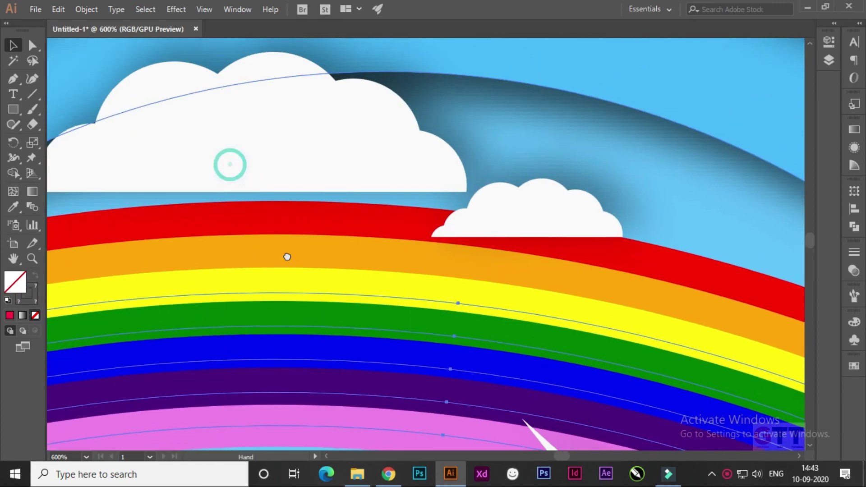
scroll(222, 208, up, 2)
scroll(265, 284, left, 4)
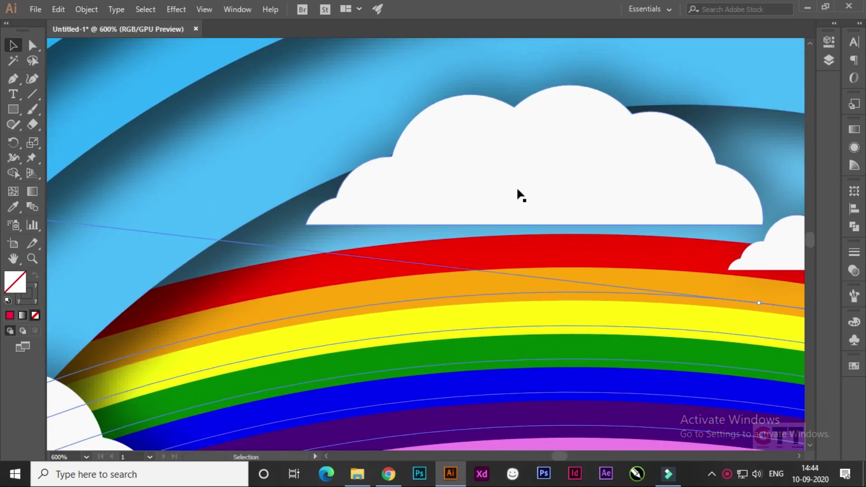
drag(516, 185, 516, 159)
shift+click(468, 291)
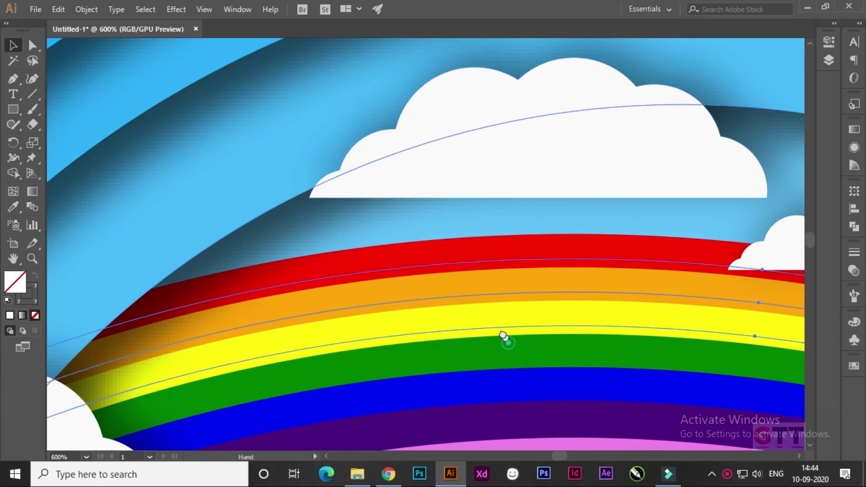
scroll(421, 205, down, 4)
scroll(421, 205, right, 2)
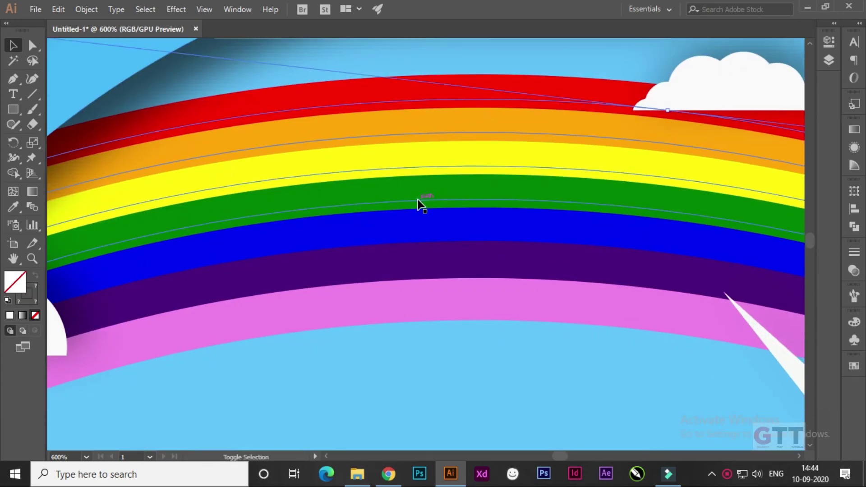
Apply a Stylize Drop Shadow to the rainbow bands from the Appearance panel.
click(853, 147)
click(734, 263)
click(673, 264)
click(699, 344)
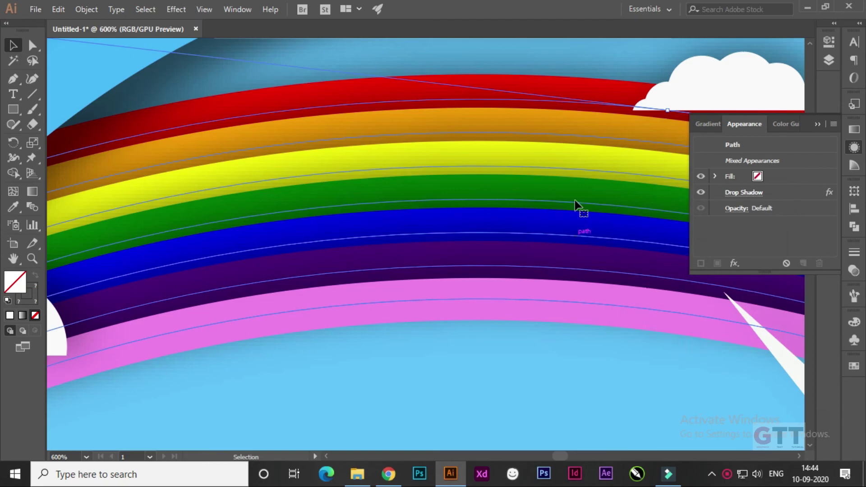
Move the cloud group down slightly and select the red background.
scroll(575, 205, up, 4)
drag(443, 149, 450, 203)
key(ctrl+0)
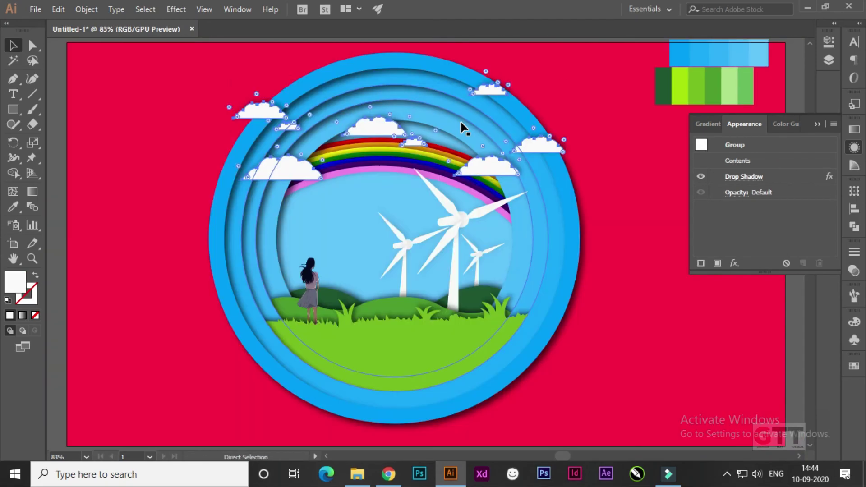
click(680, 313)
scroll(680, 313, left, 2)
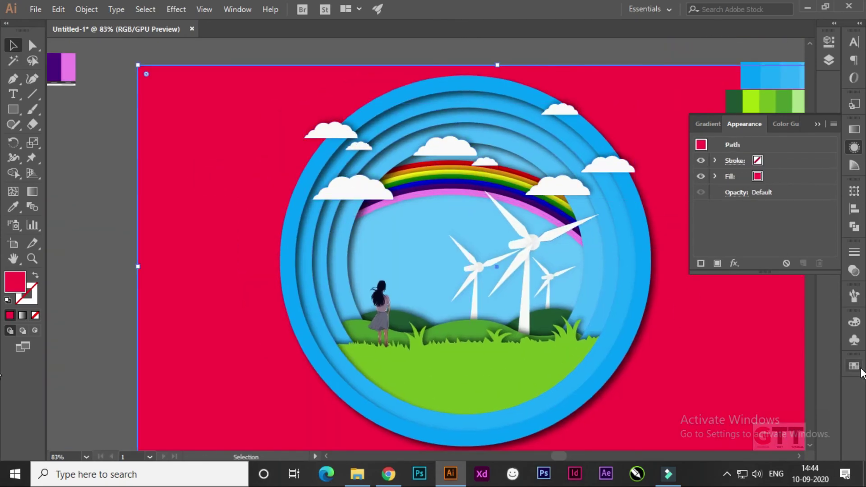
key(ctrl+0)
Give the inner sky circle a linear blue-to-white gradient angled diagonally at -66.1°.
click(816, 125)
double_click(309, 189)
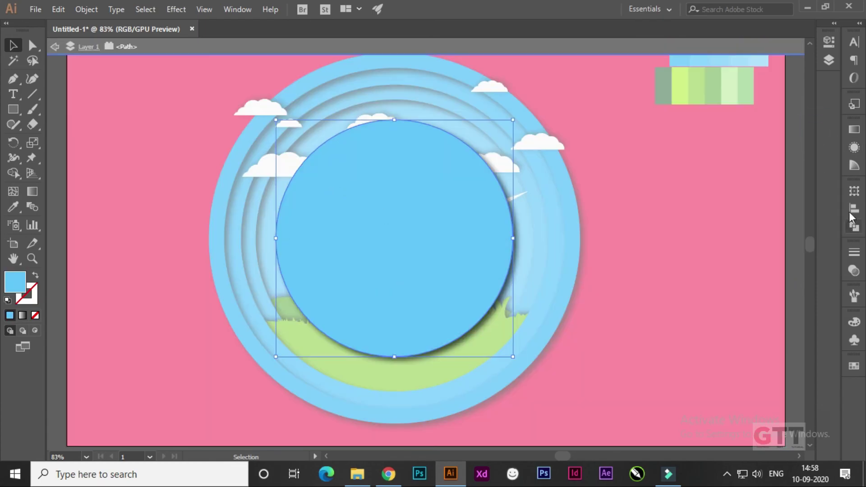
click(853, 366)
click(853, 129)
click(702, 146)
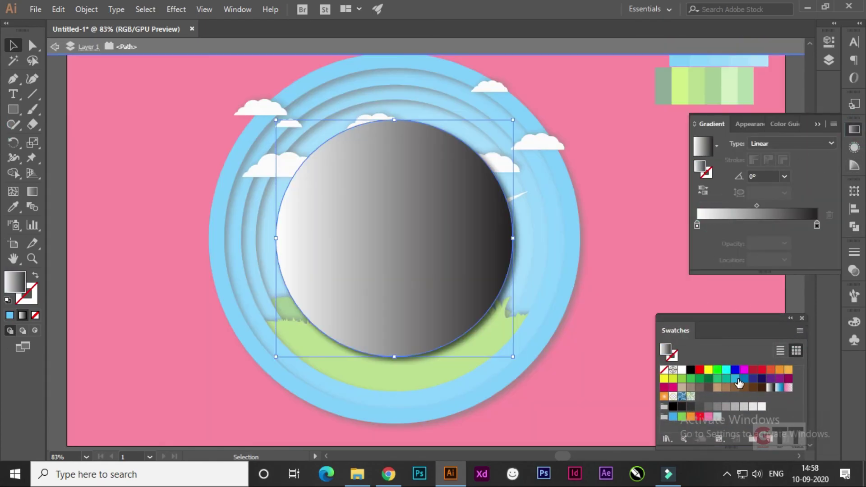
drag(734, 378, 697, 225)
drag(681, 371, 816, 225)
key(g)
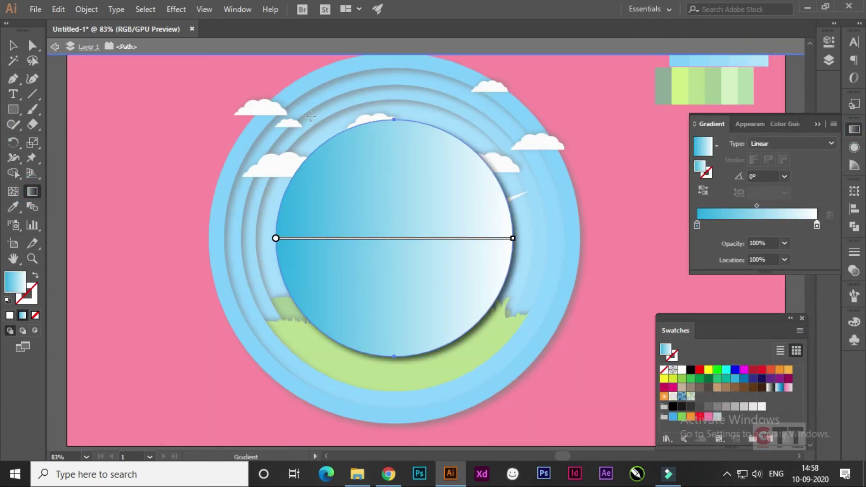
drag(352, 95, 466, 351)
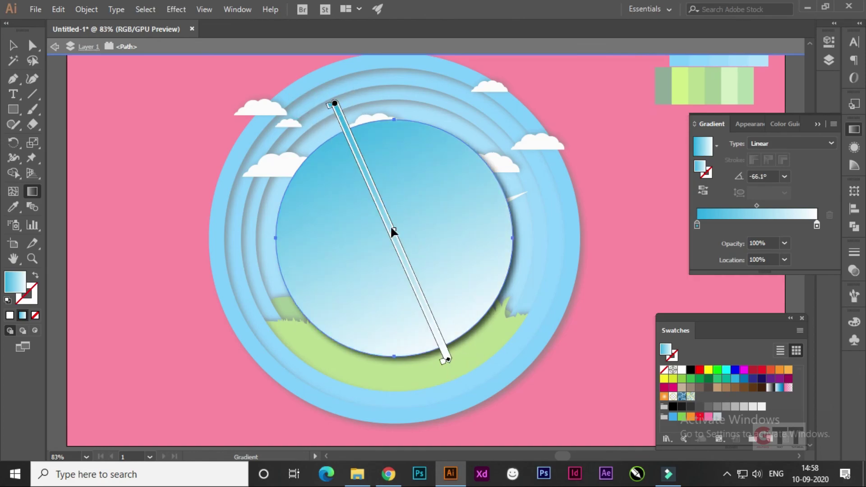